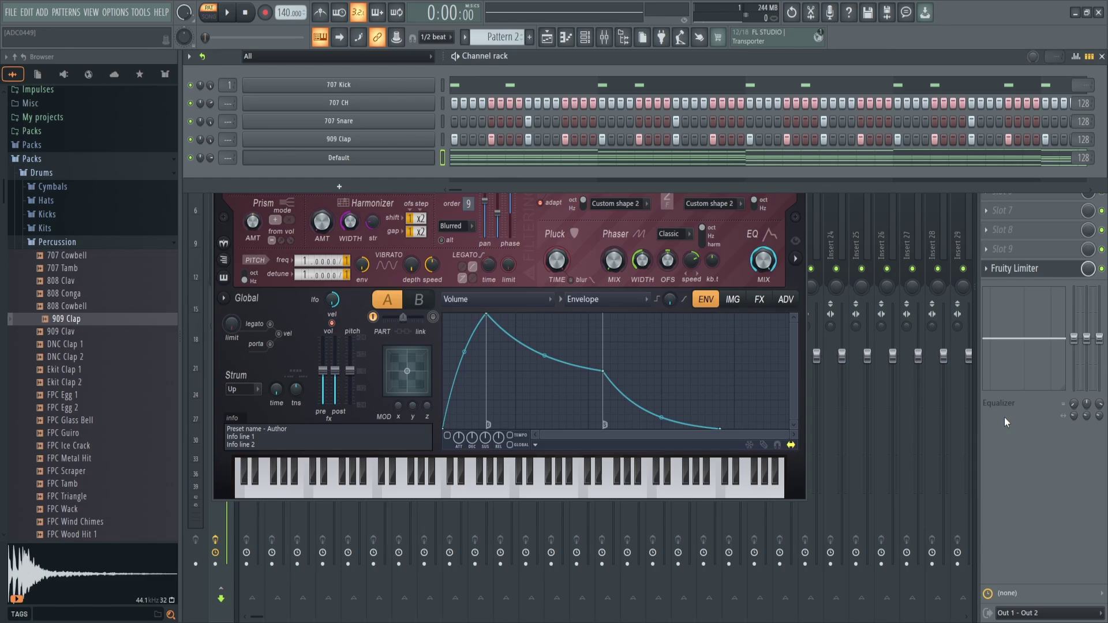
# - Play back Pattern 2 and open the sampler settings of the 707 CH channel
pyautogui.press('space')
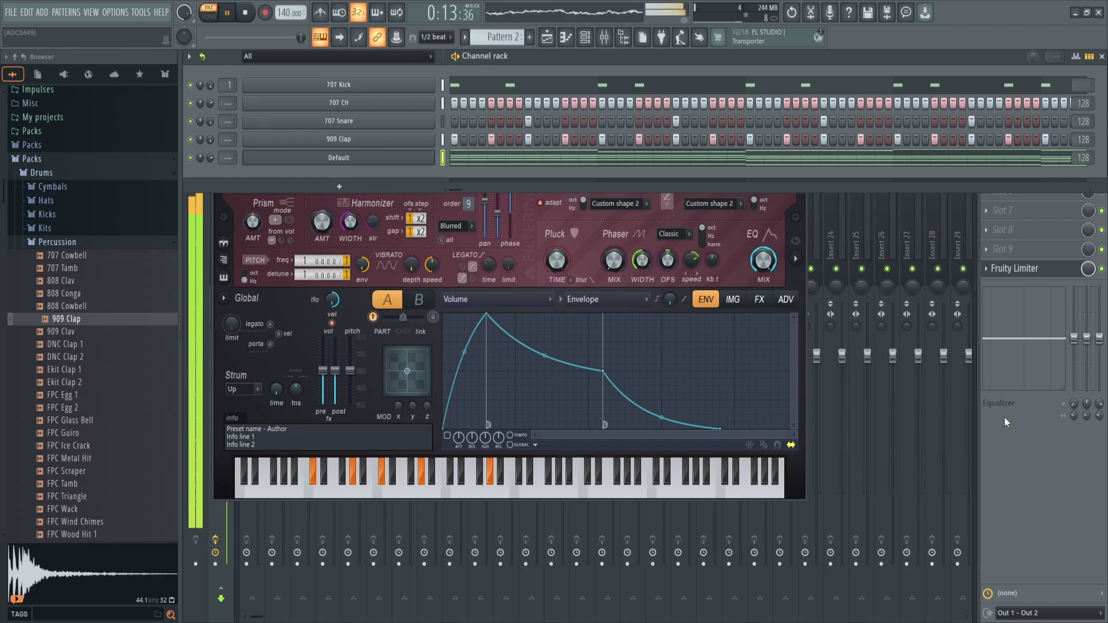
pyautogui.press('space')
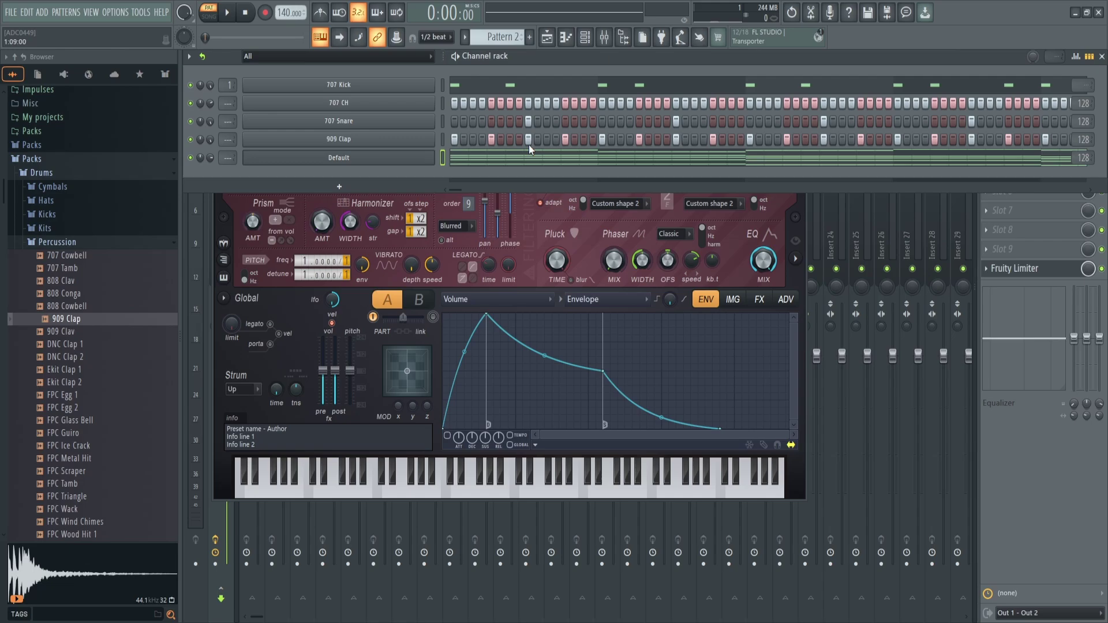
pyautogui.click(439, 103)
pyautogui.click(444, 140)
pyautogui.click(370, 108)
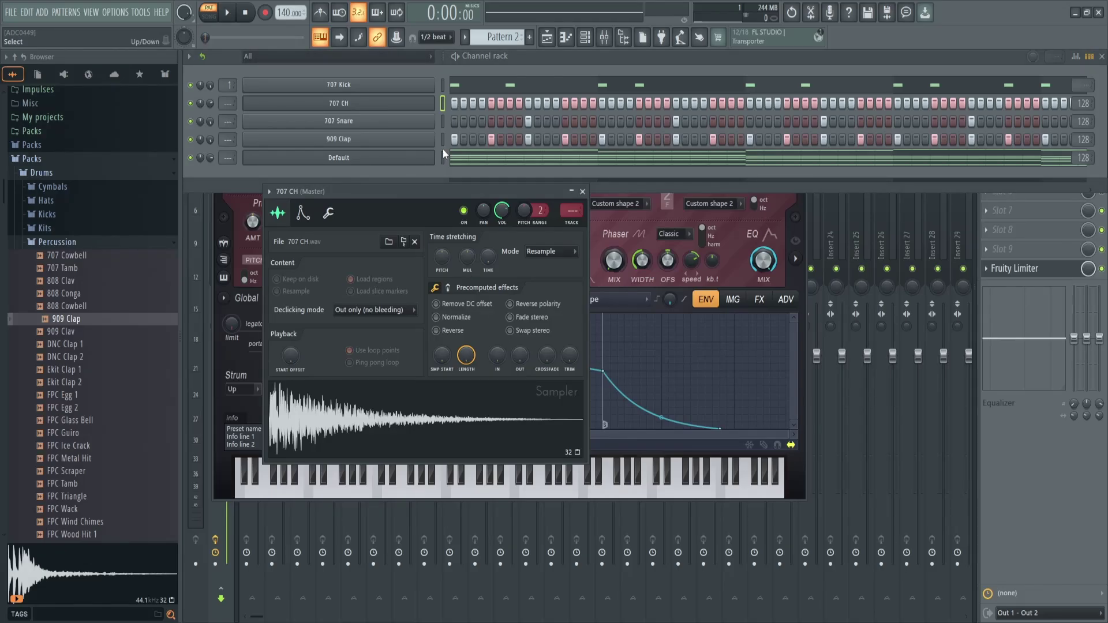
# - Try looping the 707 CH sample with a 100% loop crossfade and move its settings window aside
pyautogui.hotkey('ctrl', 's')
pyautogui.moveTo(467, 355); pyautogui.dragTo(547, 344)
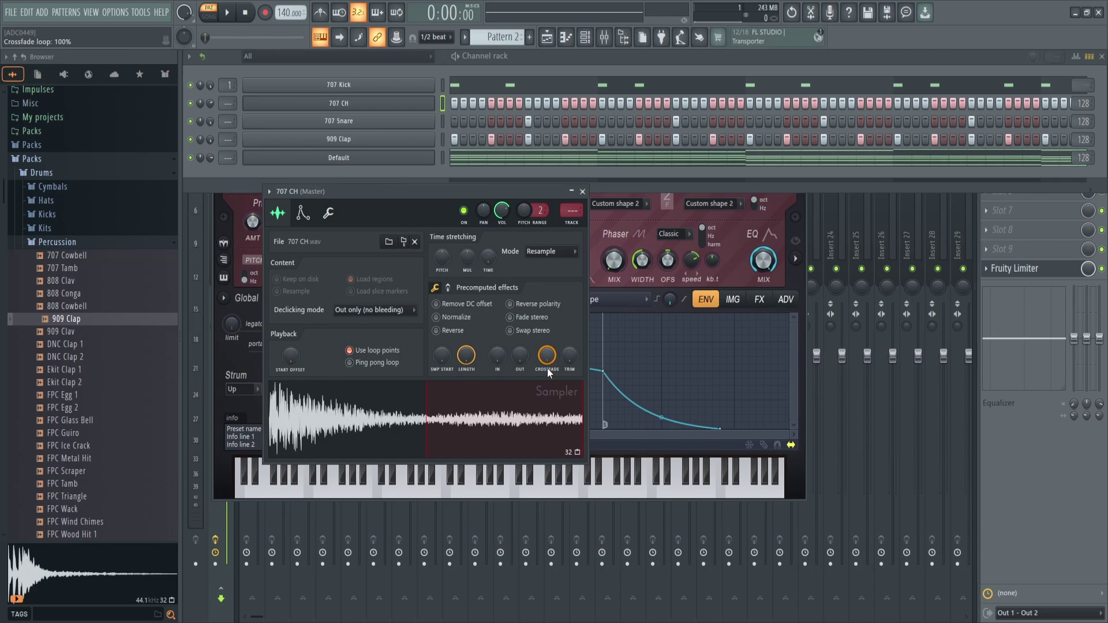
pyautogui.moveTo(547, 356); pyautogui.dragTo(570, 357)
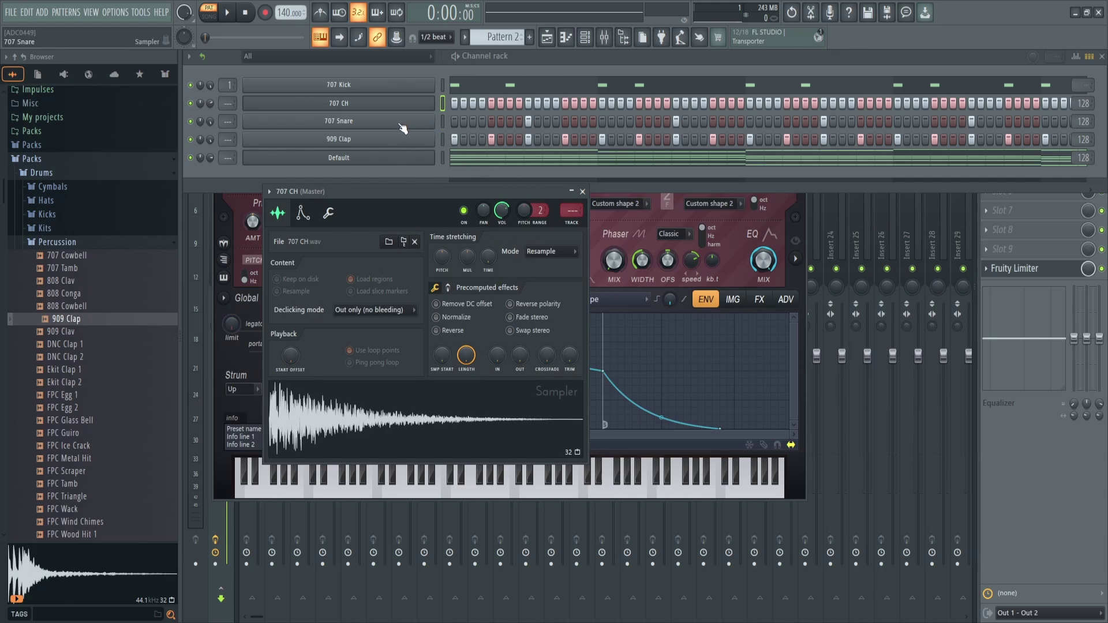
pyautogui.moveTo(354, 192); pyautogui.dragTo(274, 185)
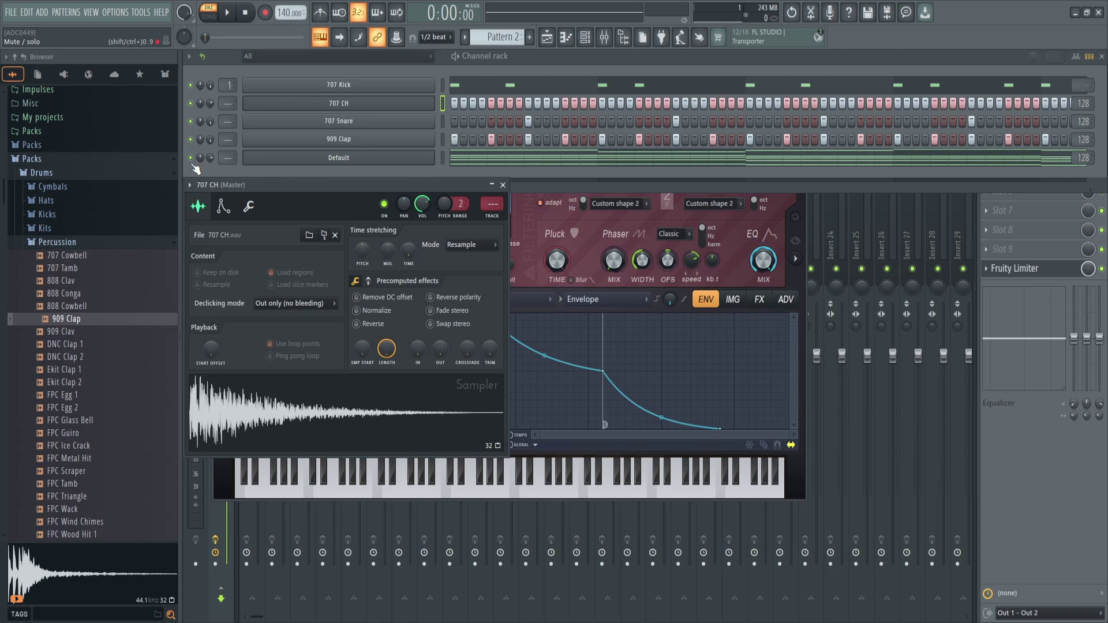
# - Play Pattern 2 with all channels active, and play it again with the Default channel muted
pyautogui.press('space')
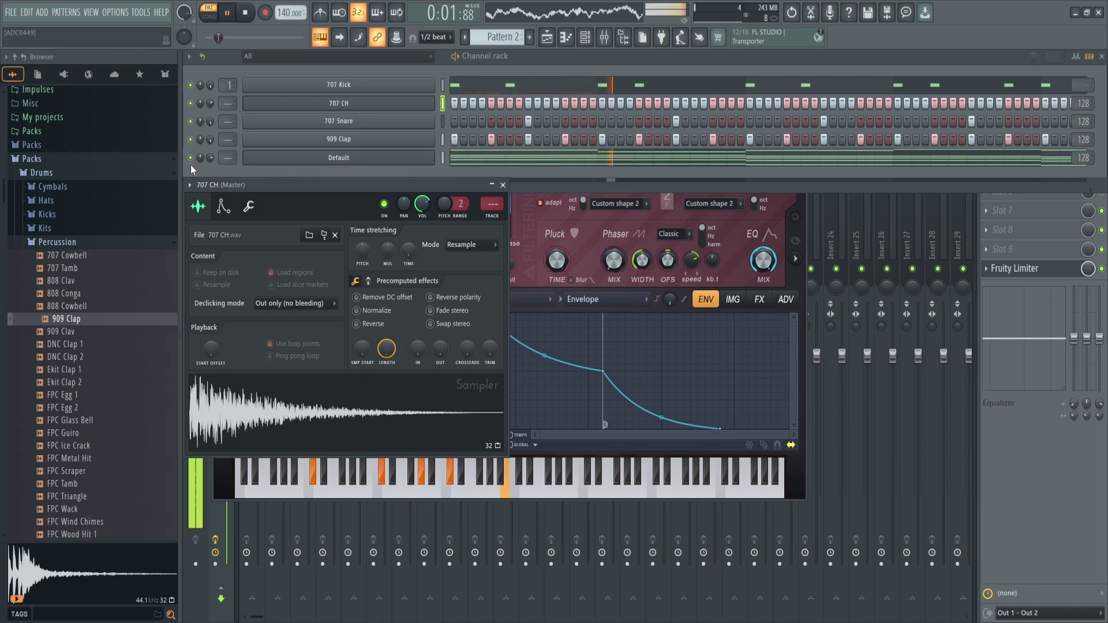
pyautogui.press('space')
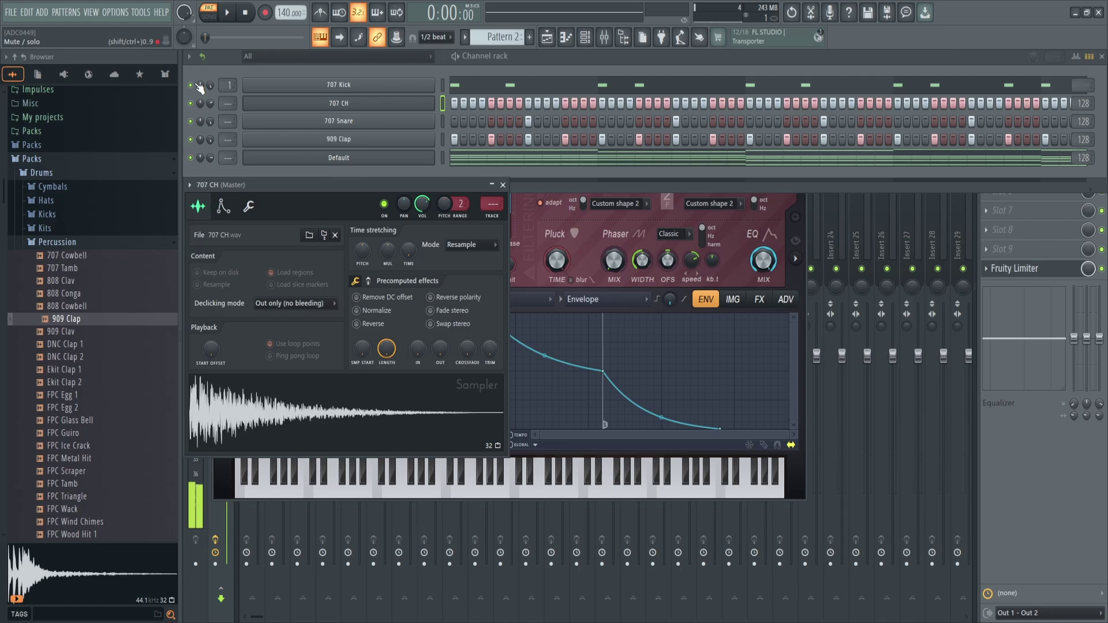
pyautogui.click(190, 158)
pyautogui.press('space')
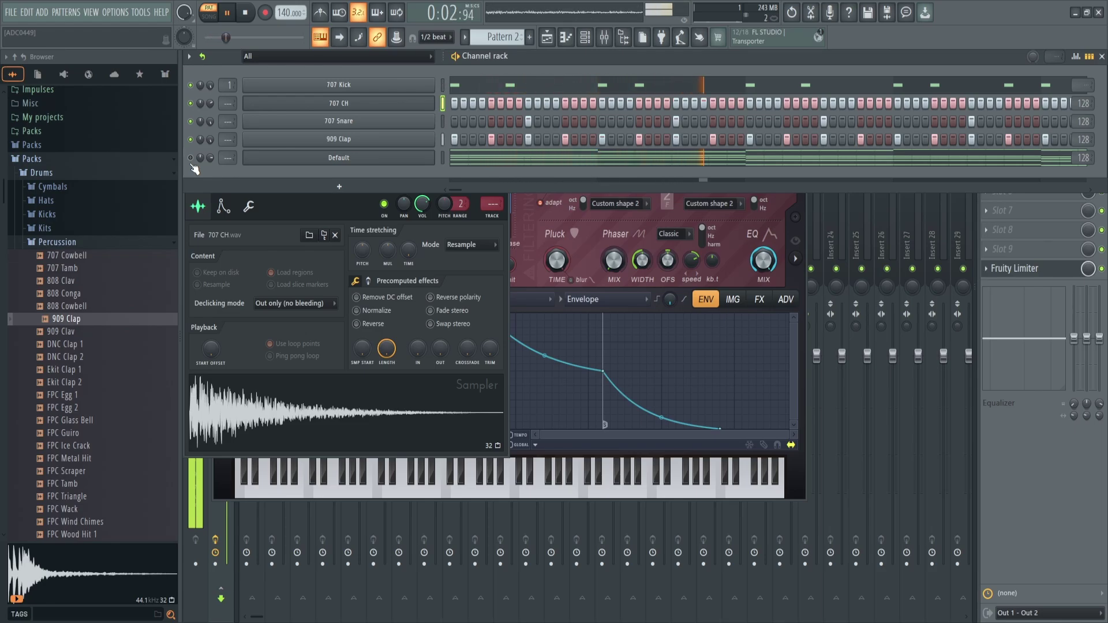
pyautogui.press('space')
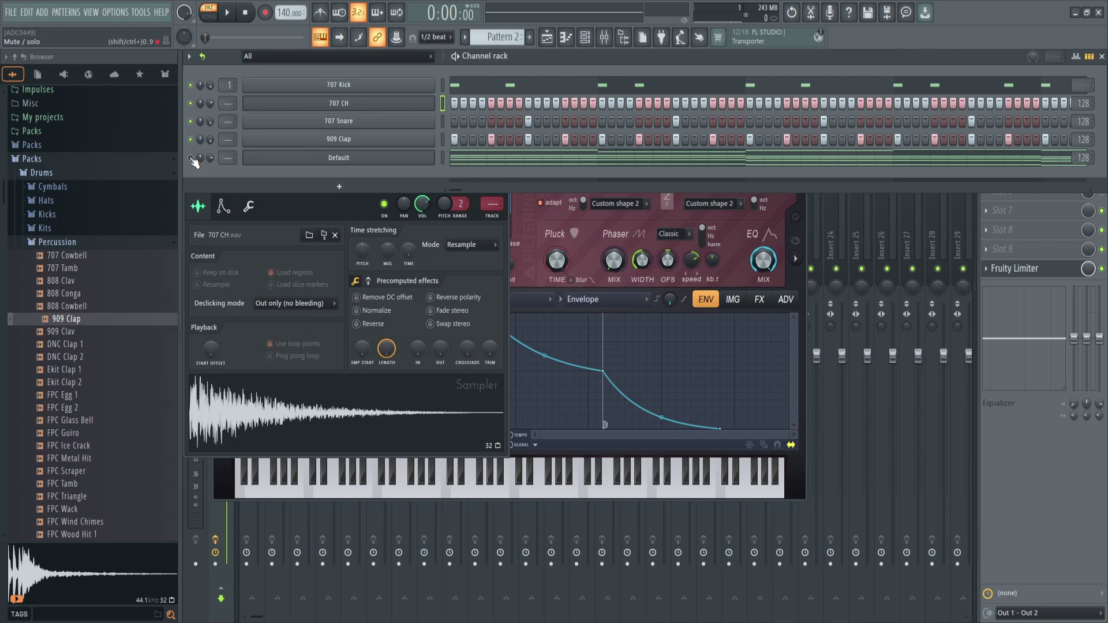
# - Solo the Default channel and listen to it in Pattern 2
pyautogui.rightClick(191, 158)
pyautogui.press('space')
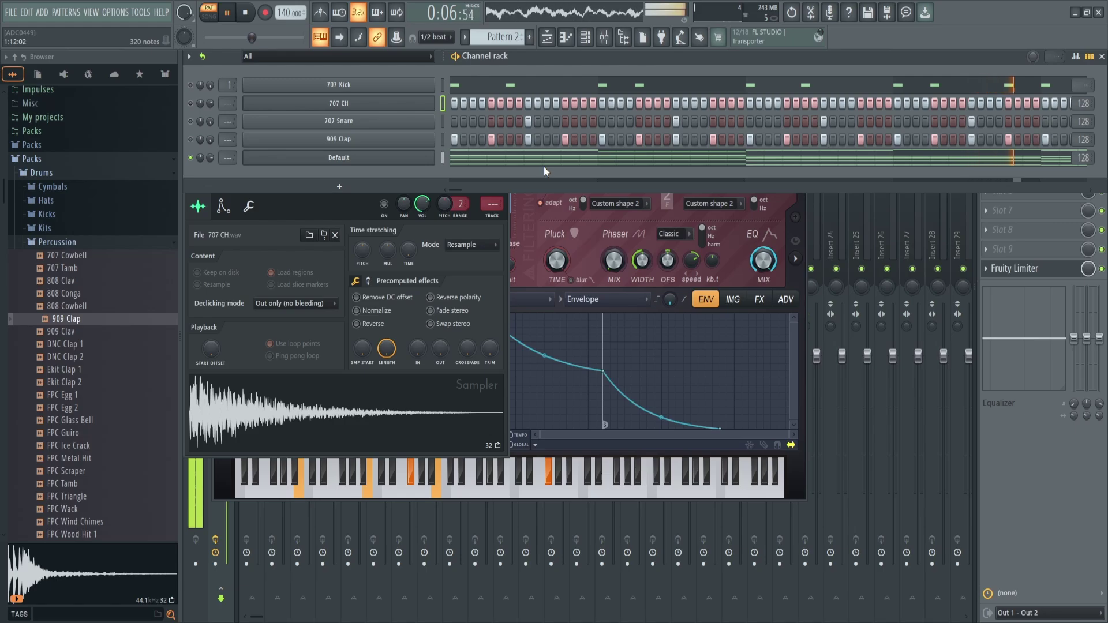
pyautogui.press('space')
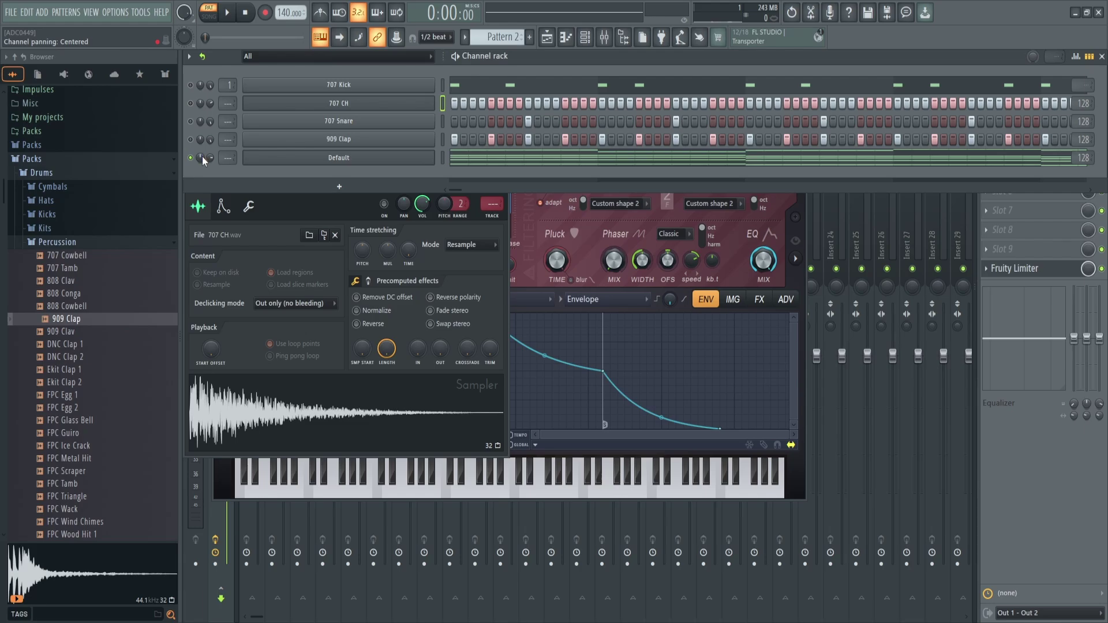
# - Try panning the Default channel 100% right while Pattern 2 plays
pyautogui.press('space')
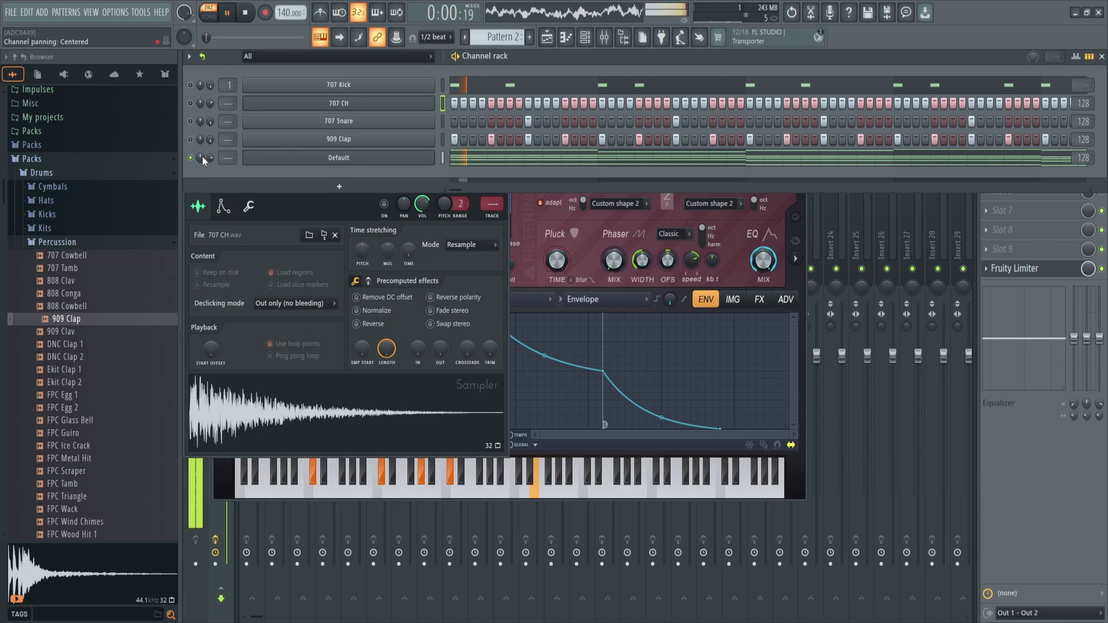
pyautogui.moveTo(202, 157); pyautogui.dragTo(201, 117)
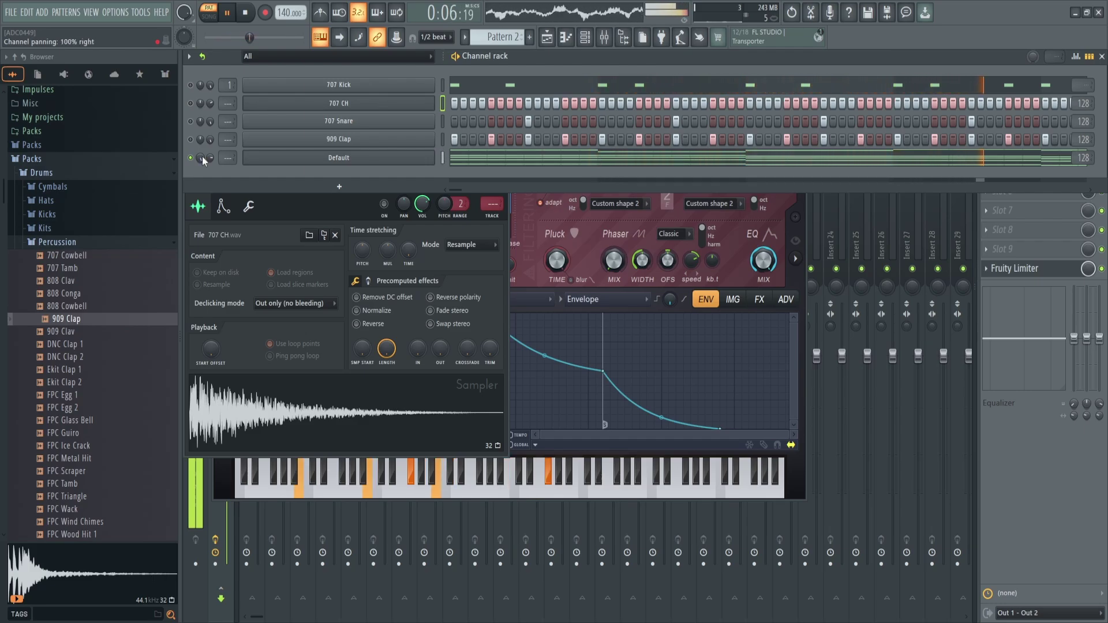
pyautogui.moveTo(202, 157)
pyautogui.mouseDown()
pyautogui.moveTo(202, 232)
pyautogui.moveTo(203, 160)
pyautogui.mouseUp()
pyautogui.press('space')
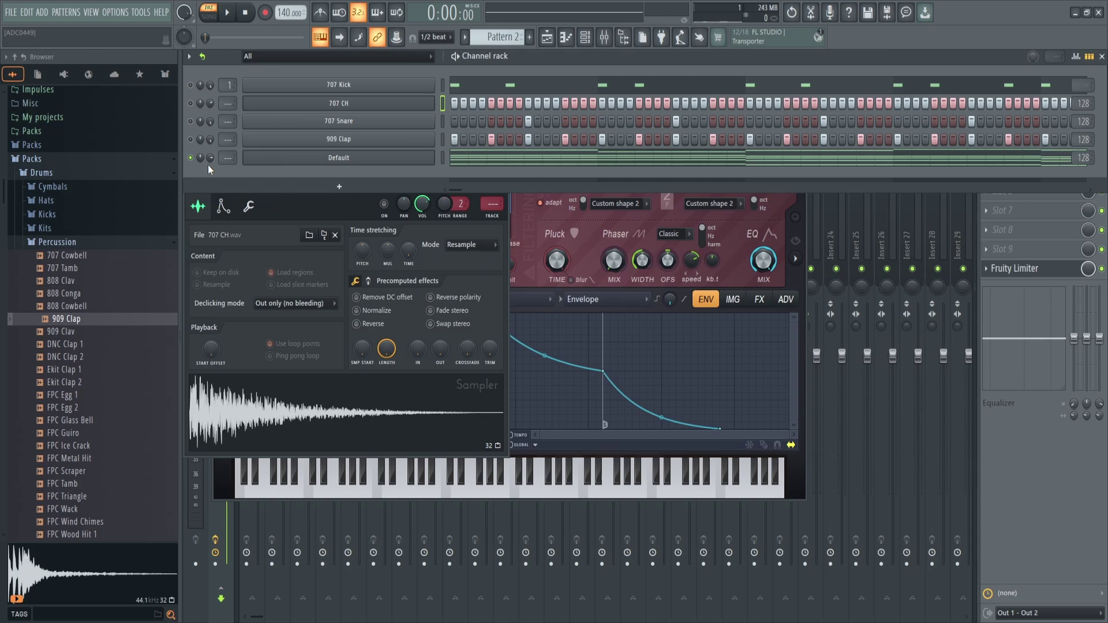
# - Lower the Default channel's volume to about 66% during playback of Pattern 2
pyautogui.press('space')
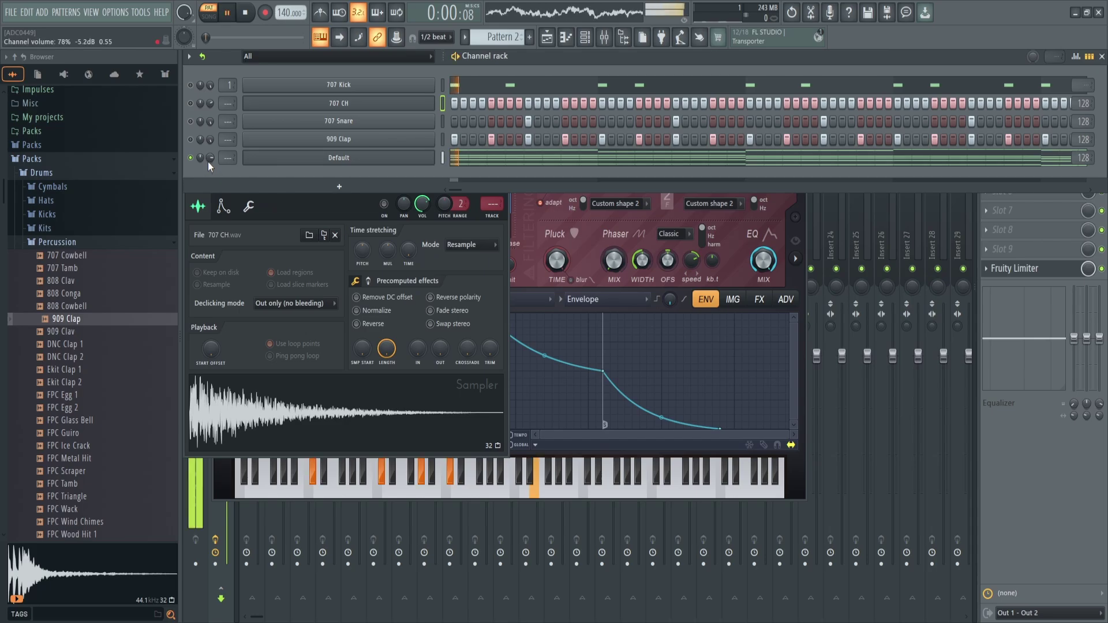
pyautogui.moveTo(208, 162)
pyautogui.mouseDown()
pyautogui.moveTo(209, 225)
pyautogui.moveTo(208, 160)
pyautogui.mouseUp()
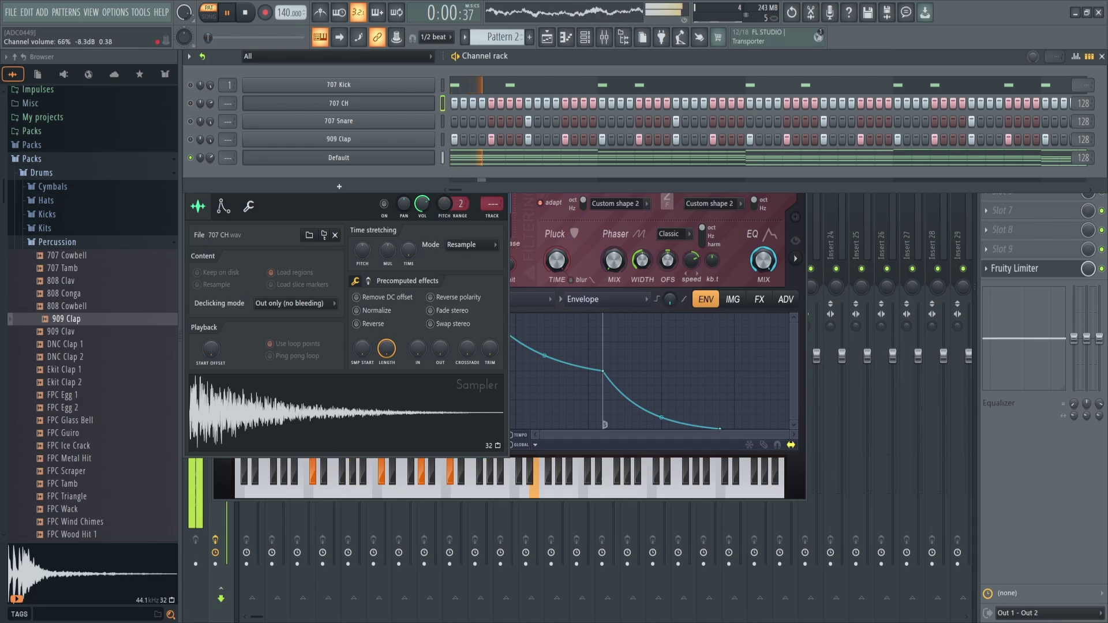
pyautogui.press('space')
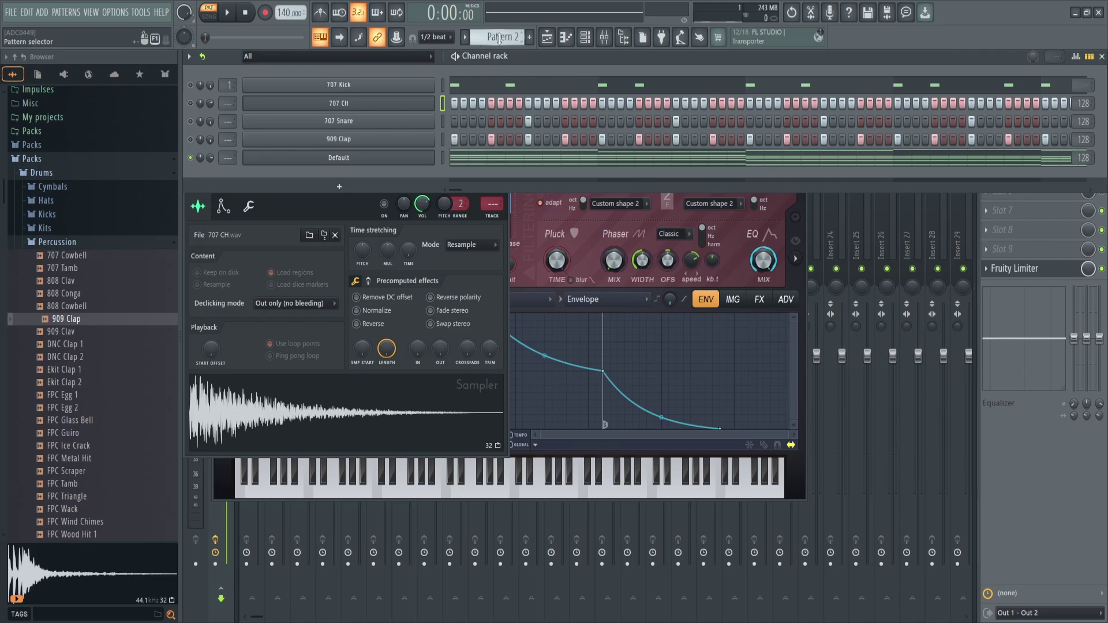
# - Switch to Pattern 1 and add the 808 Cowbell percussion sample to the channel rack as a new channel
pyautogui.moveTo(511, 37)
pyautogui.mouseDown()
pyautogui.moveTo(512, 47)
pyautogui.moveTo(508, 36)
pyautogui.mouseUp()
pyautogui.scroll(2, 508, 34)
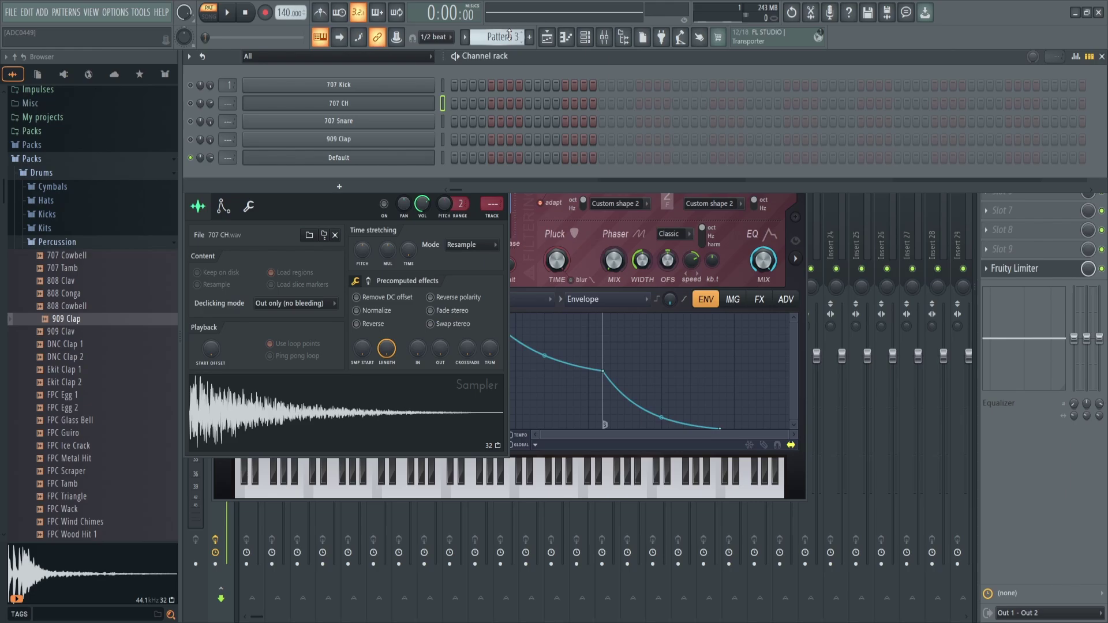
pyautogui.scroll(-2, 508, 34)
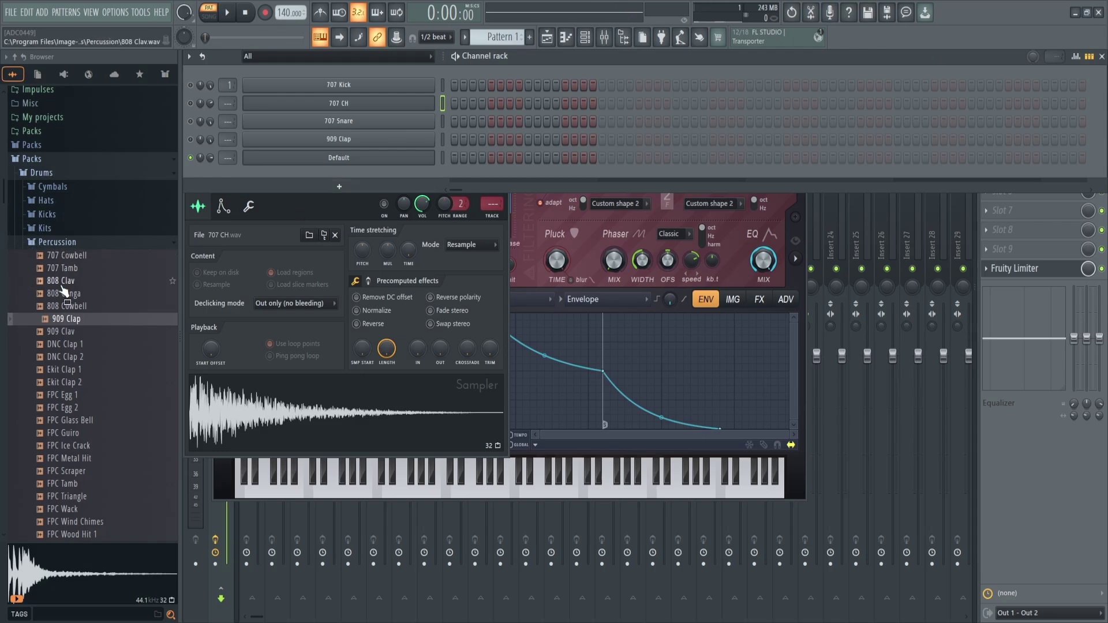
pyautogui.moveTo(74, 307); pyautogui.dragTo(310, 177)
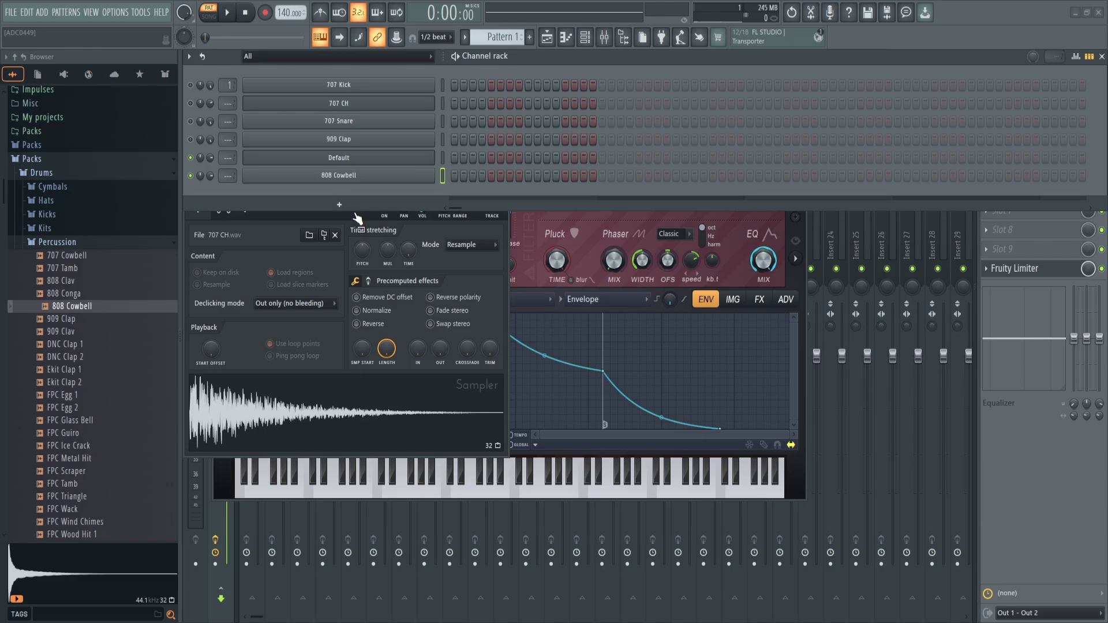
# - Try adding two BassDrum instrument channels below the 808 Cowbell channel, and undo both additions
pyautogui.moveTo(397, 182); pyautogui.dragTo(397, 183)
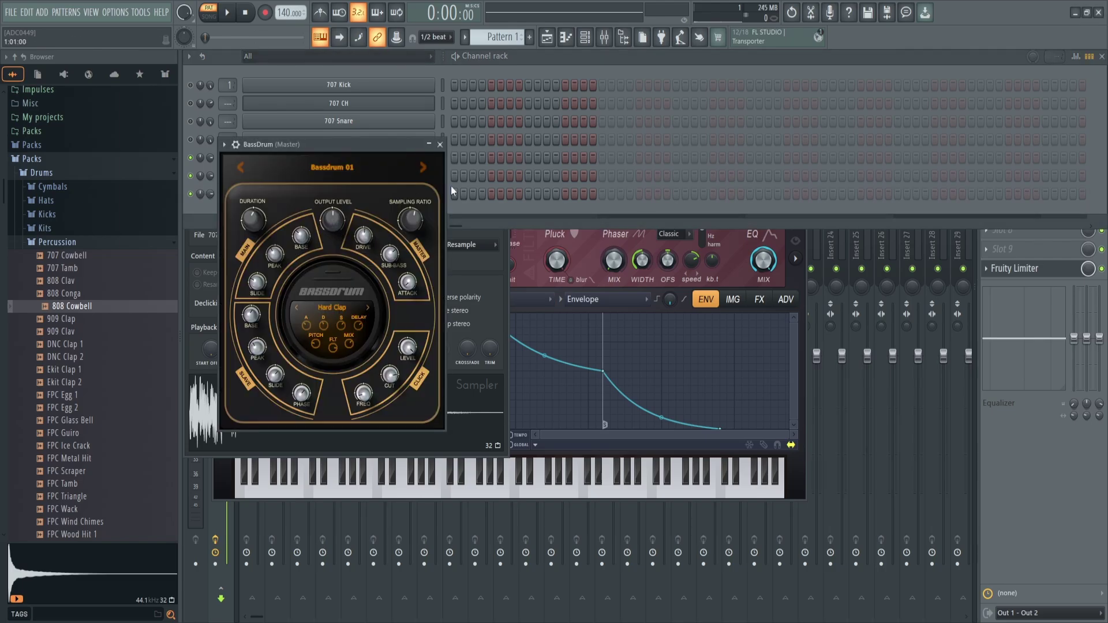
pyautogui.click(475, 206)
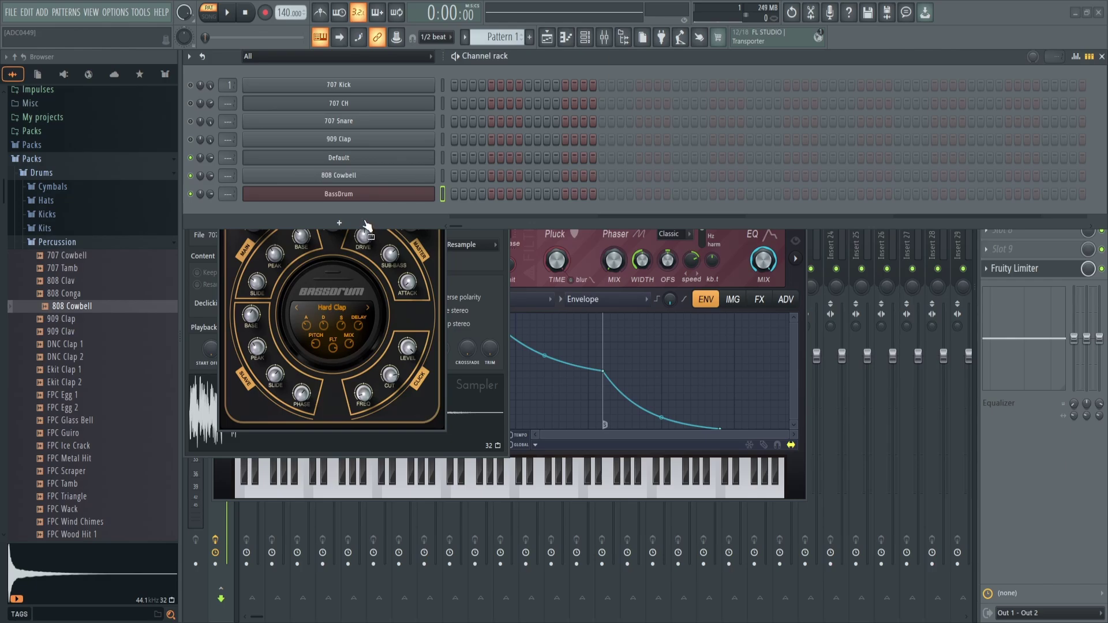
pyautogui.moveTo(365, 222); pyautogui.dragTo(364, 223)
pyautogui.click(500, 64)
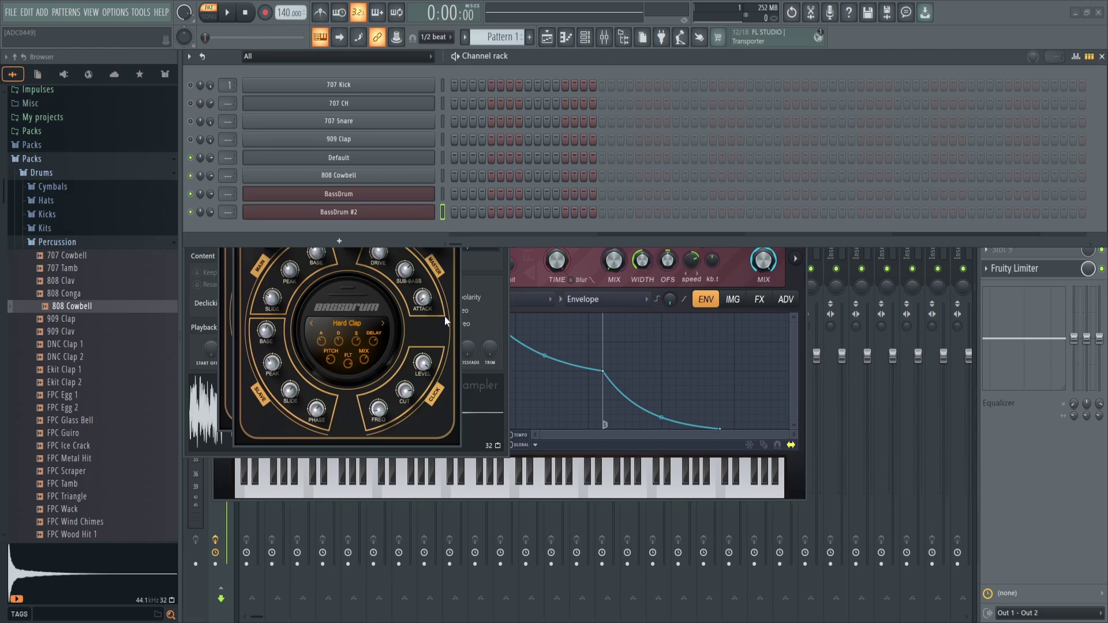
pyautogui.hotkey('ctrl', 'z')
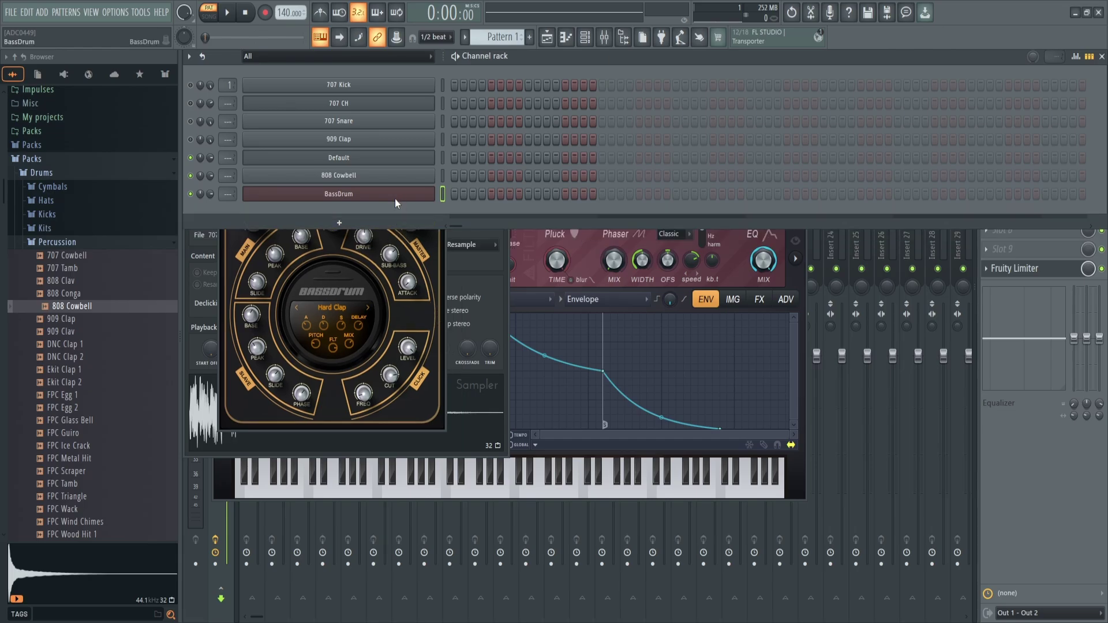
pyautogui.hotkey('ctrl', 'z')
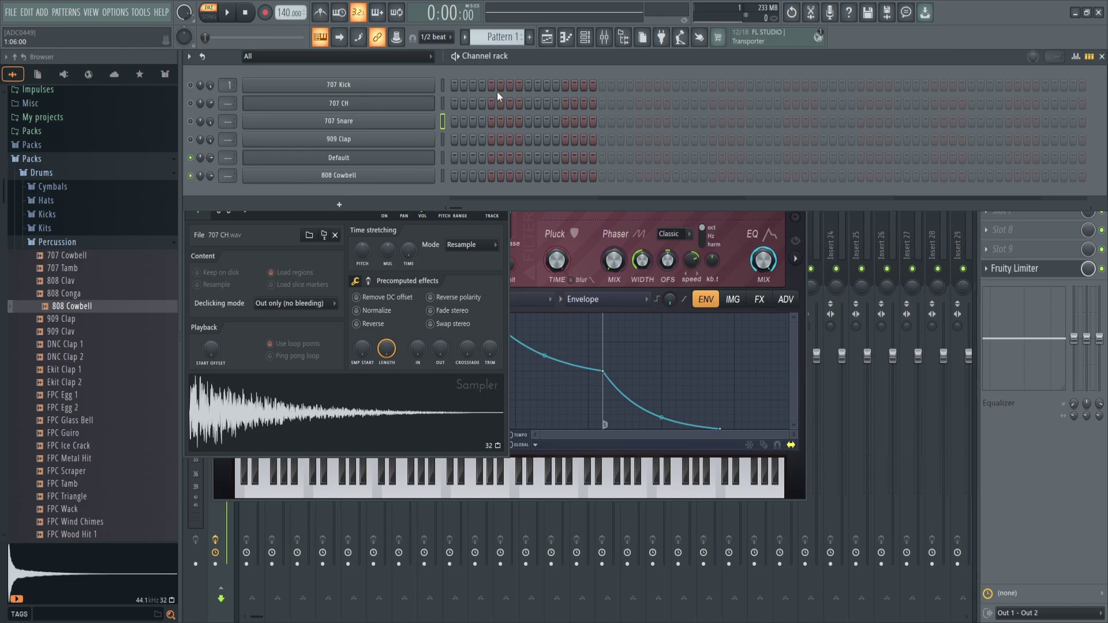
# - Enter trial hits on steps 1, 3, 5, 8, 9, 10, 13 and 15 of the 707 Kick row, play them, and clear the row
pyautogui.click(453, 85)
pyautogui.click(582, 85)
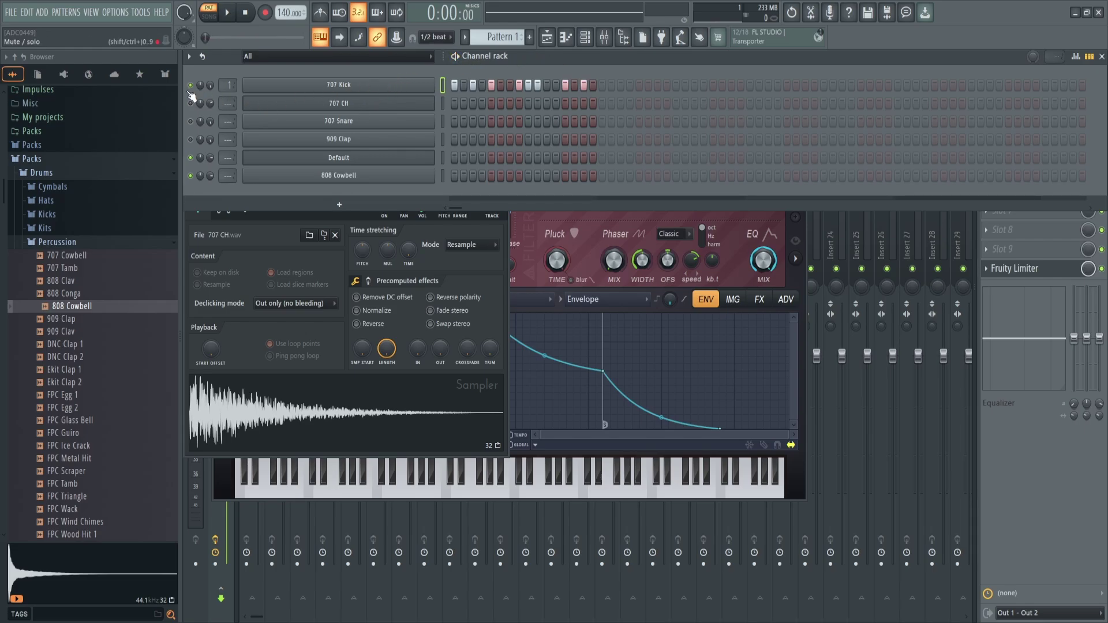
pyautogui.press('space')
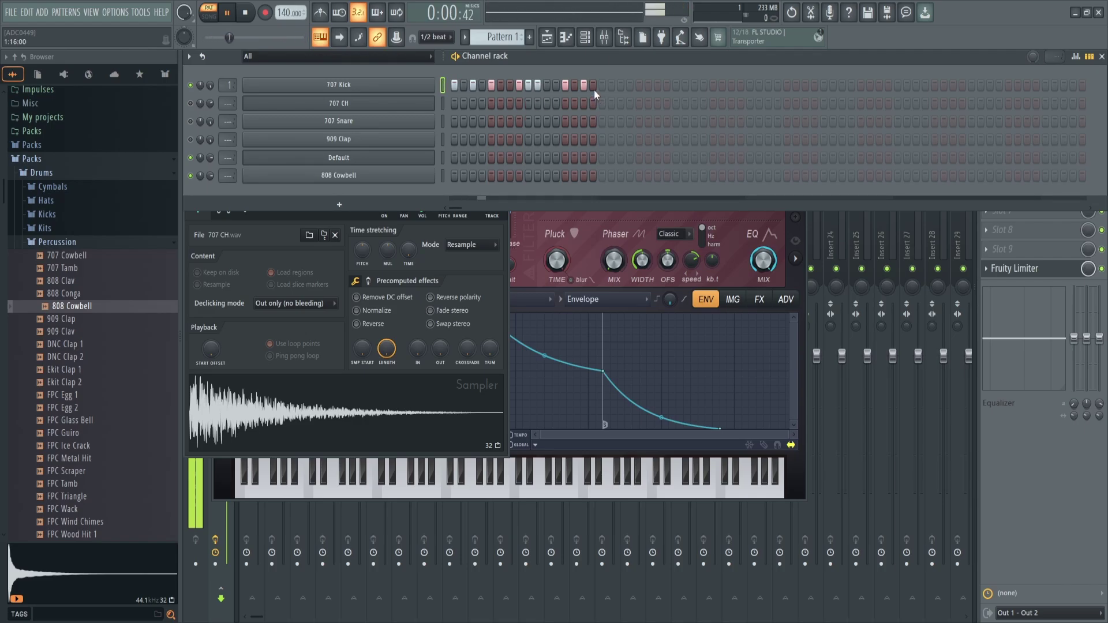
pyautogui.press('space')
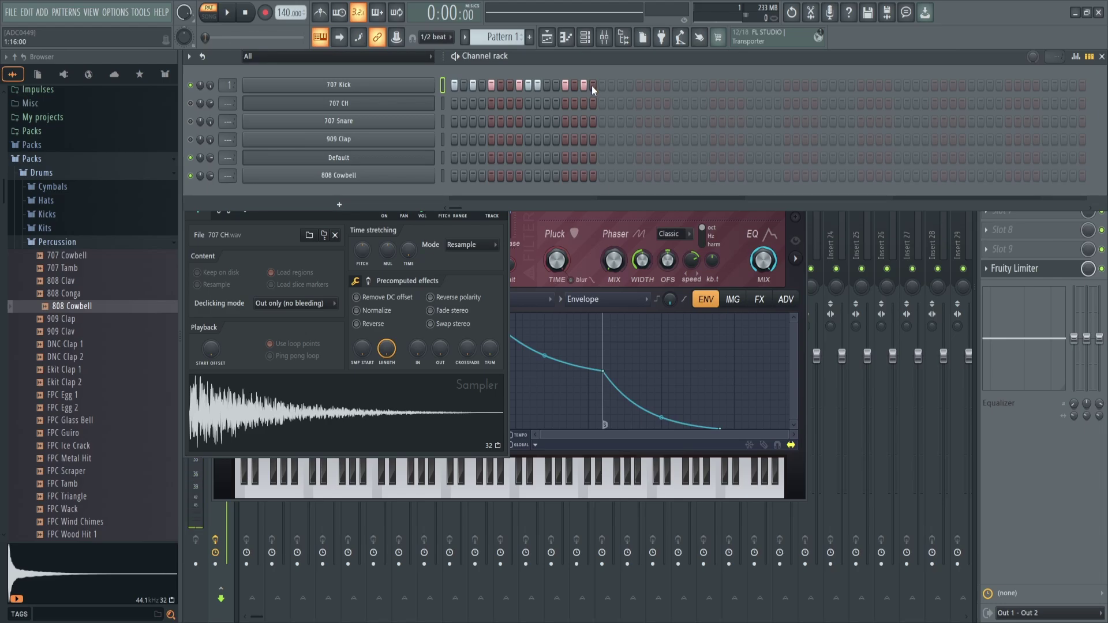
pyautogui.moveTo(591, 84); pyautogui.dragTo(448, 85)
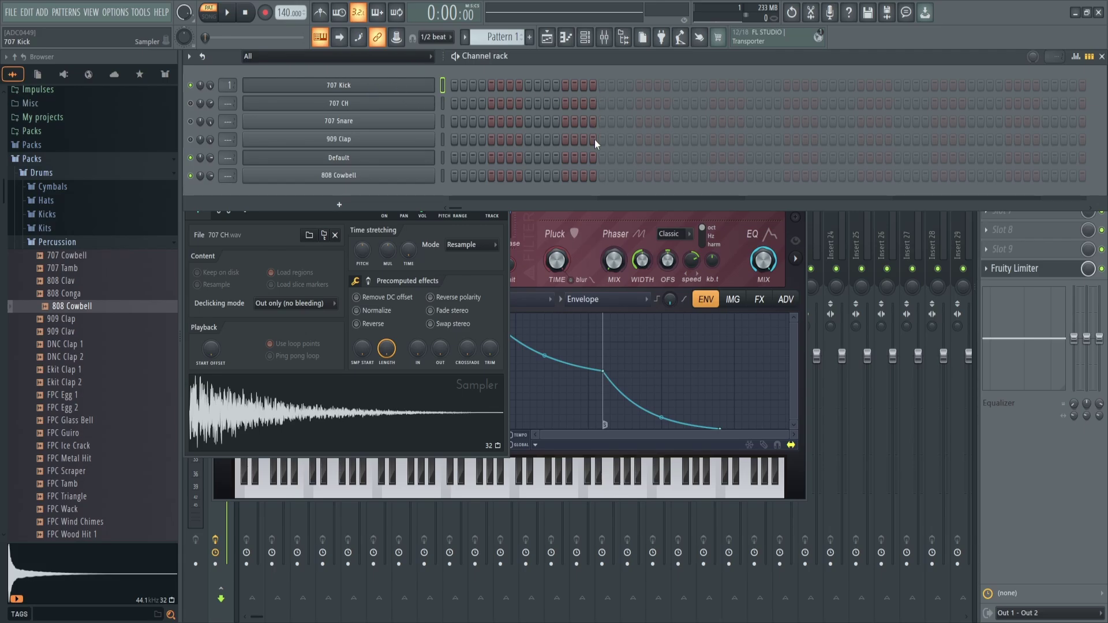
# - Try filling the 707 Kick row at intervals of 2, 4 and 8 steps, removing the fills again
pyautogui.moveTo(585, 86); pyautogui.dragTo(444, 82)
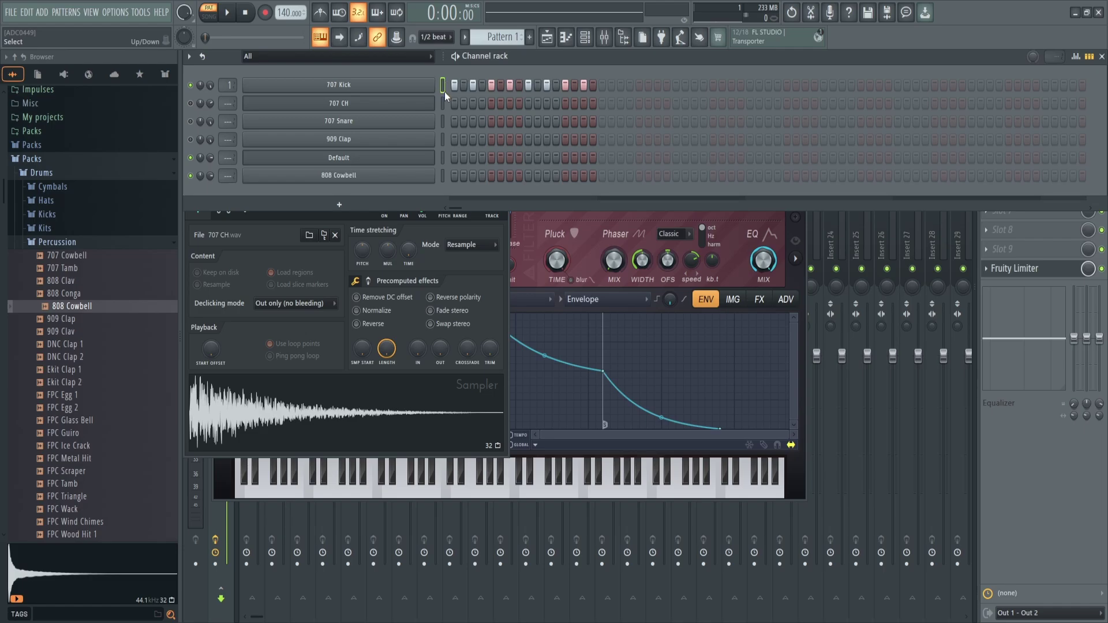
pyautogui.rightClick(407, 85)
pyautogui.click(567, 130)
pyautogui.click(584, 148)
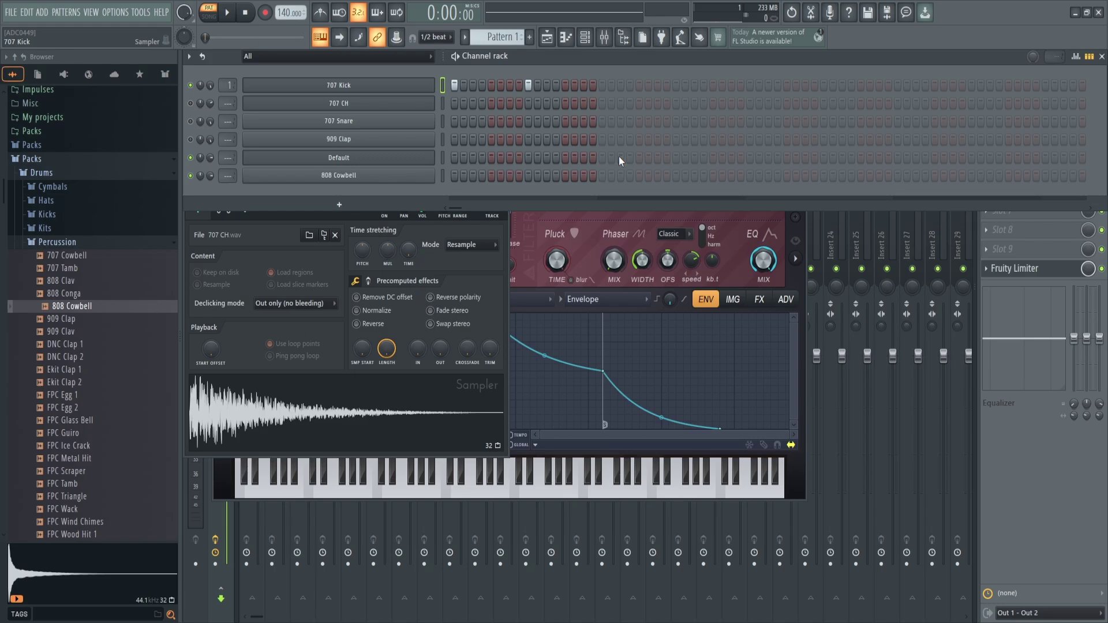
pyautogui.hotkey('ctrl', 'z')
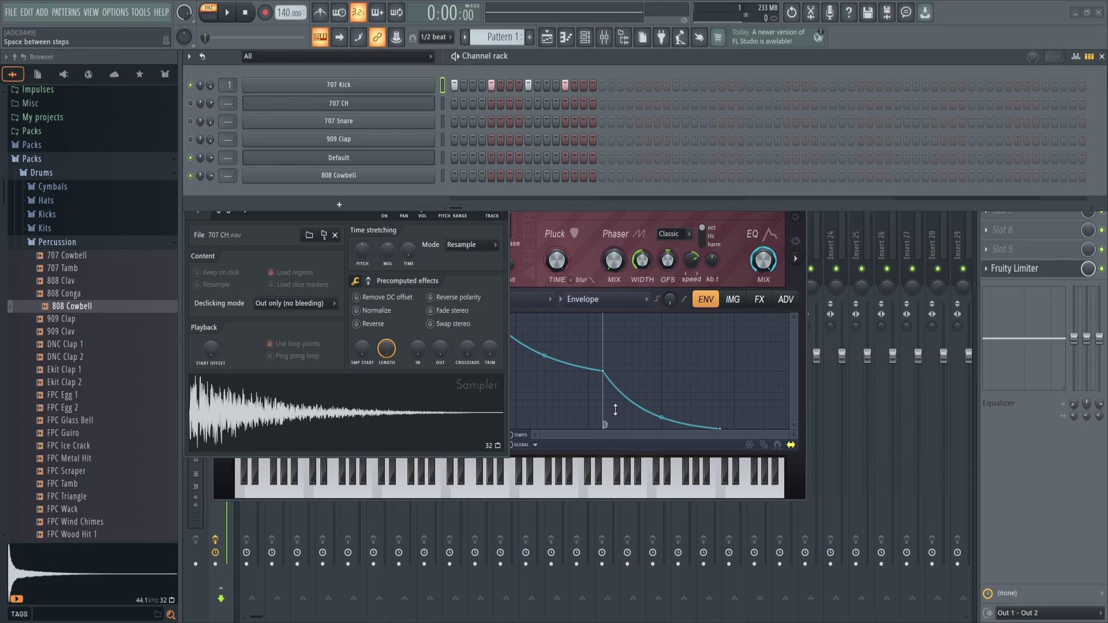
pyautogui.moveTo(613, 410); pyautogui.dragTo(614, 386)
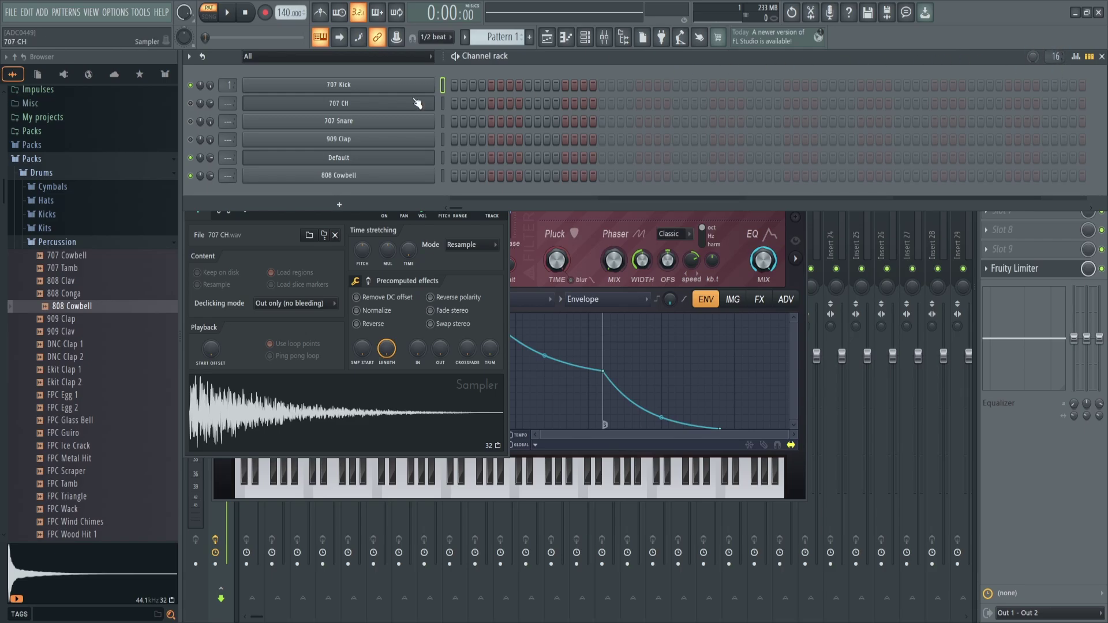
# - Fill the 707 Kick row every 4 steps, the 707 CH row every 2 steps and the 707 Snare row every 8 steps
pyautogui.click(364, 88)
pyautogui.click(378, 103)
pyautogui.click(384, 126)
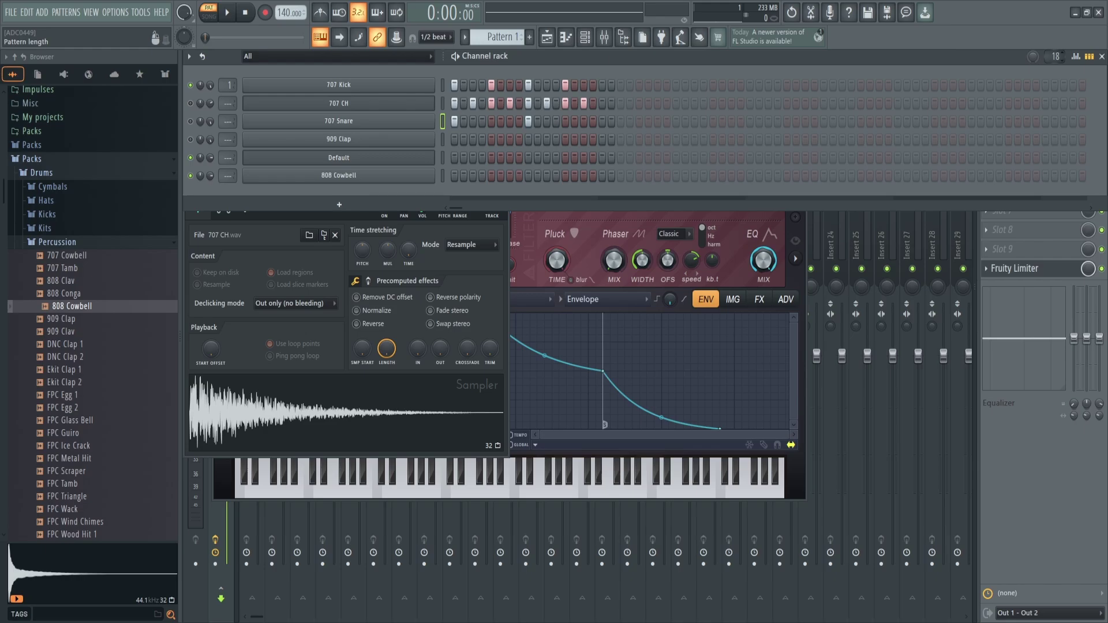
# - Play Pattern 1 with its length shortened, and try longer and shorter pattern lengths
pyautogui.press('space')
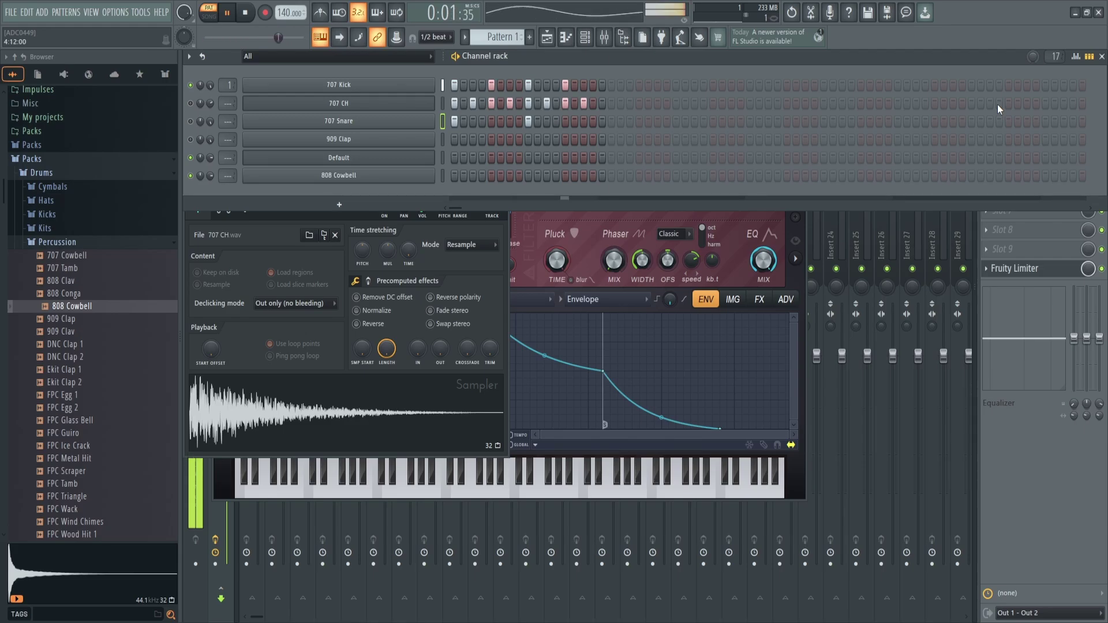
pyautogui.press('space')
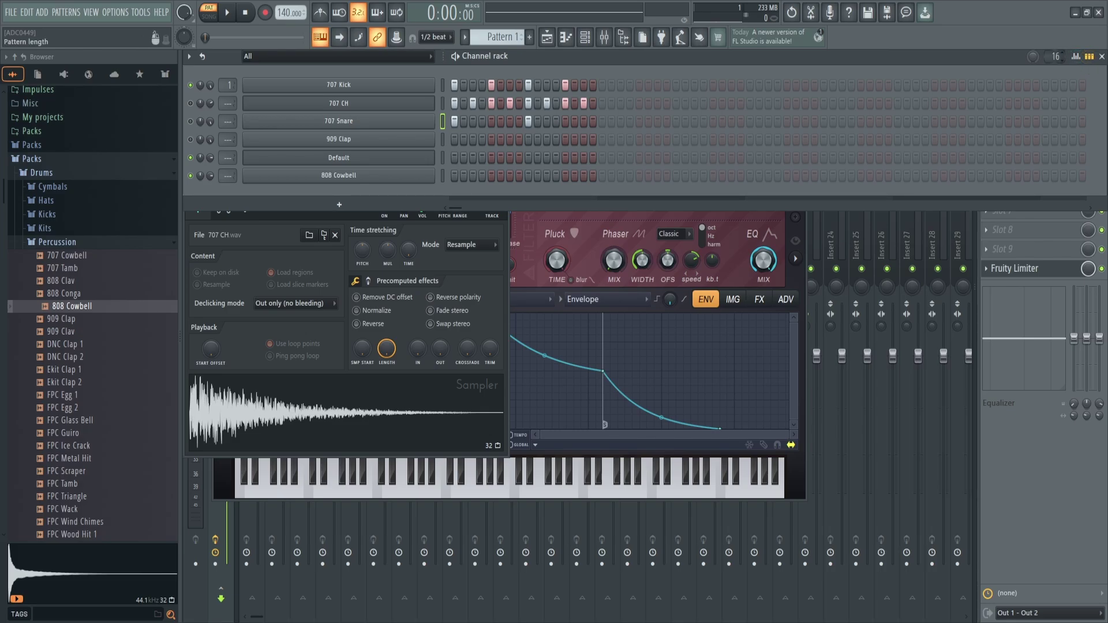
pyautogui.scroll(20, 1052, 56)
pyautogui.scroll(-20, 1050, 56)
# - Switch to Pattern 2 and examine the notes of the Default and 909 Clap channels in the piano roll
pyautogui.press('KP_Add')
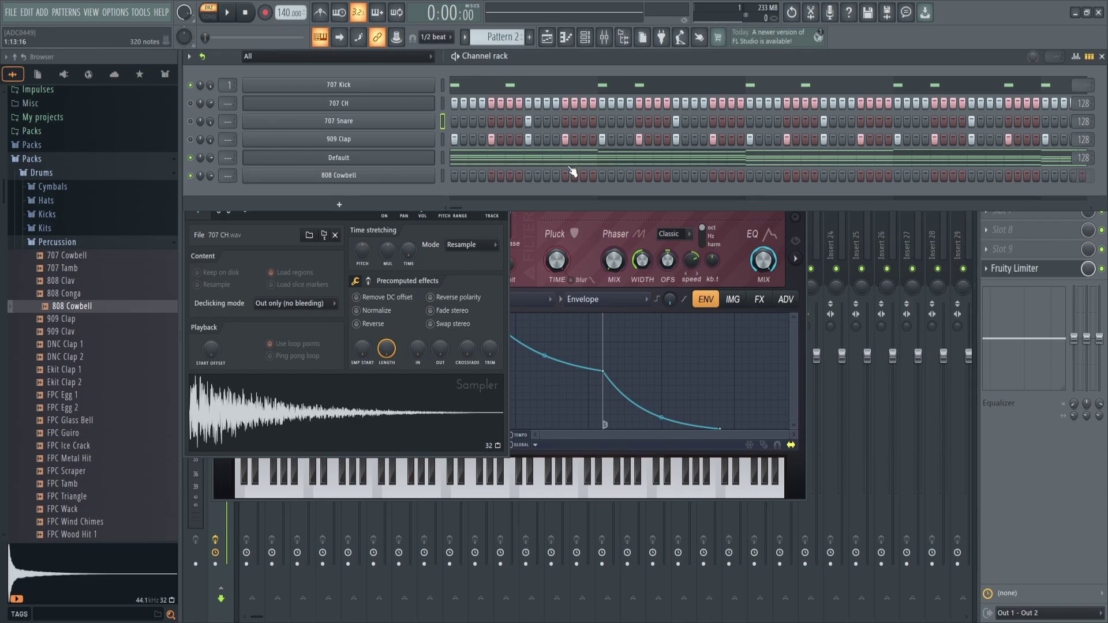
pyautogui.click(491, 162)
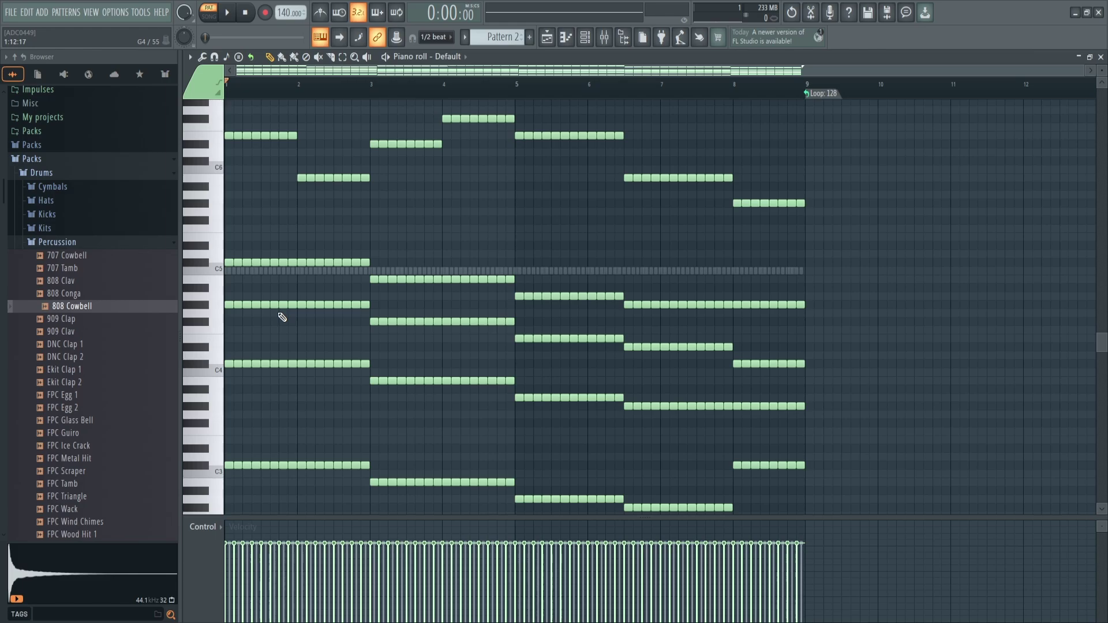
pyautogui.press('F7')
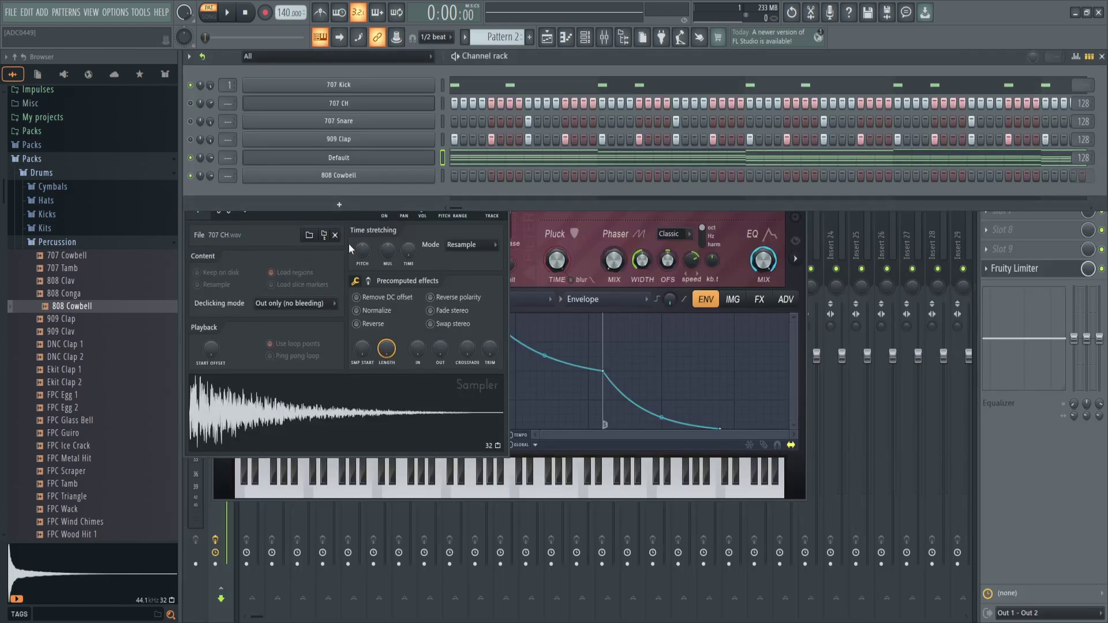
pyautogui.click(443, 139)
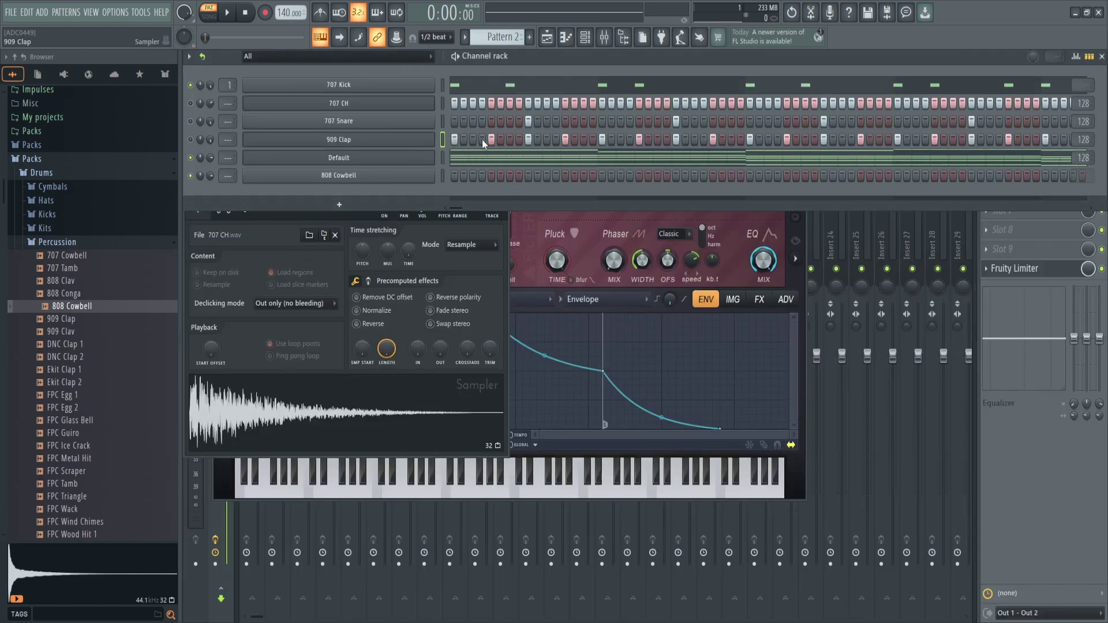
pyautogui.press('F7')
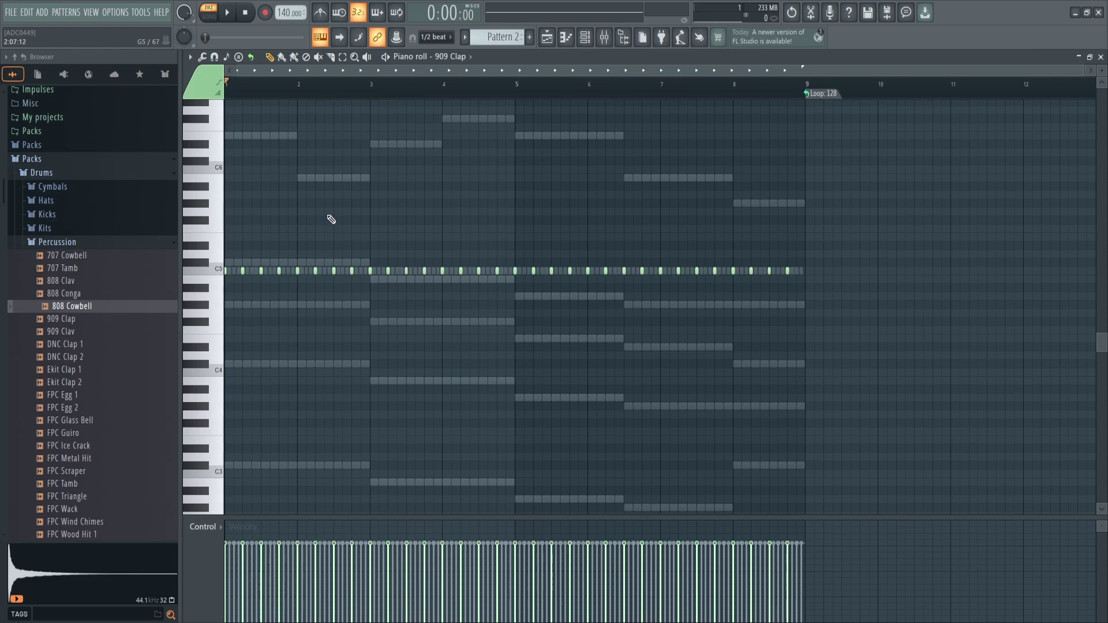
pyautogui.press('F7')
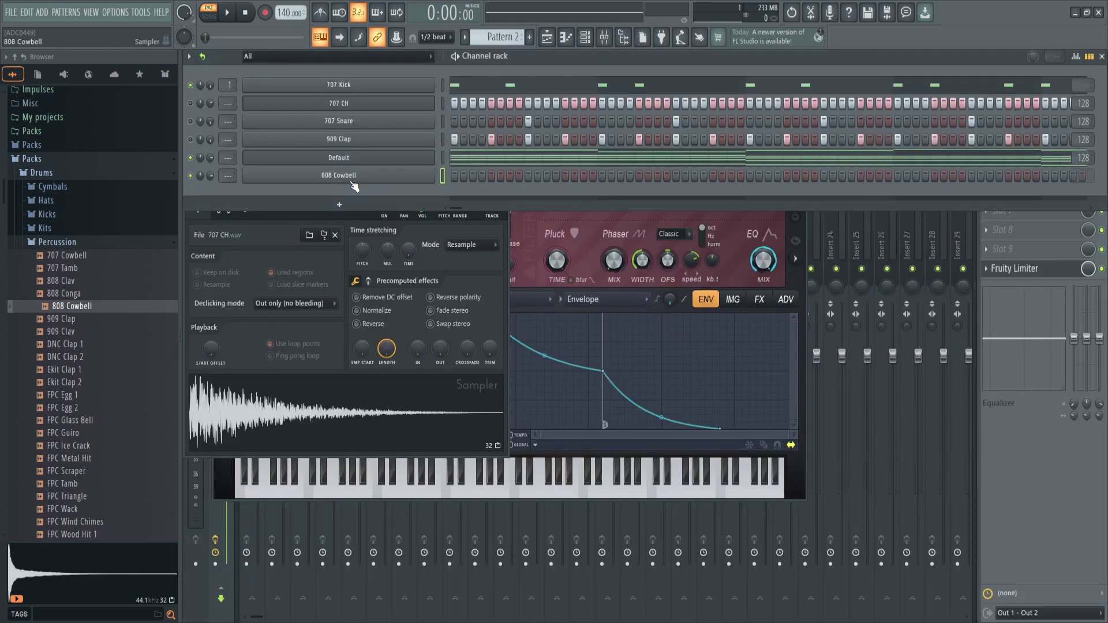
# - Open the 808 Cowbell channel's piano roll and place eight trial notes at varied pitches across bars 1 to 7
pyautogui.click(348, 178)
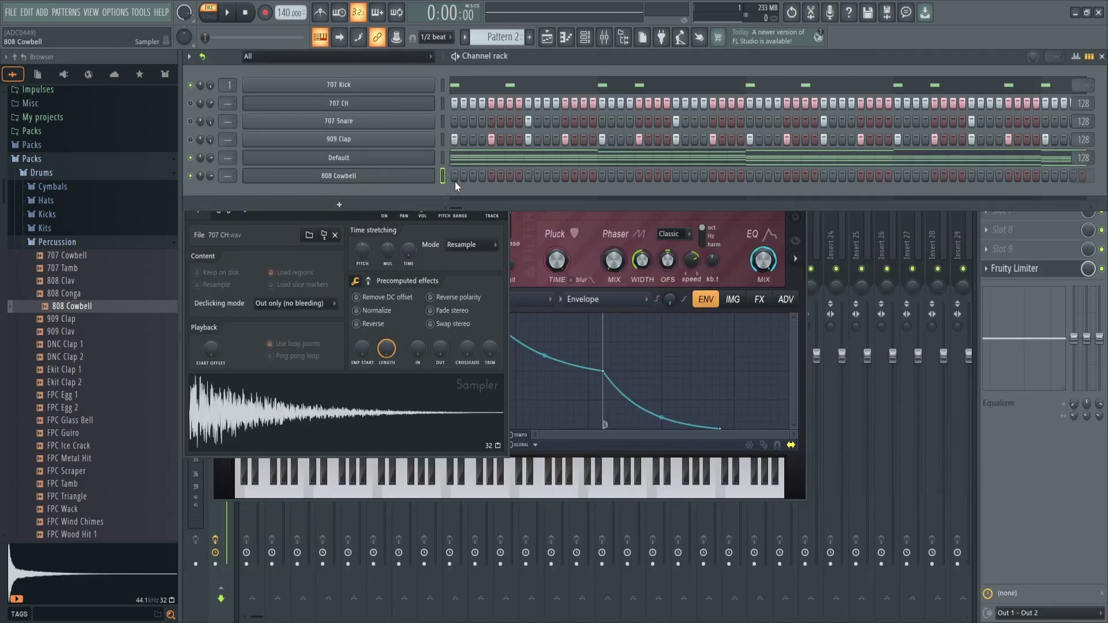
pyautogui.press('F7')
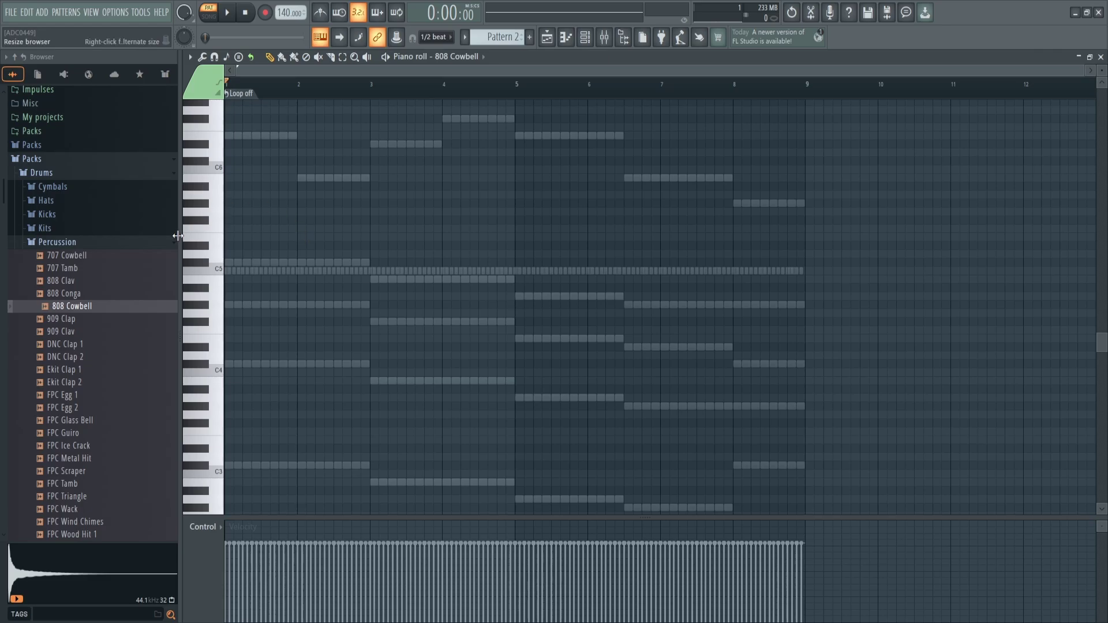
pyautogui.click(254, 237)
pyautogui.click(317, 178)
pyautogui.click(354, 305)
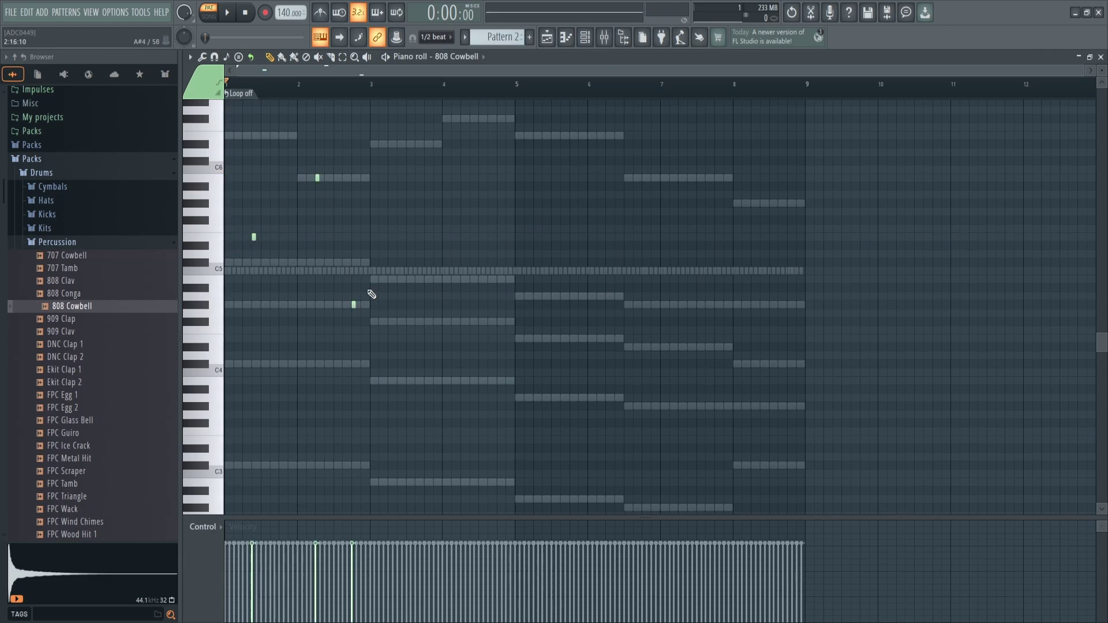
pyautogui.click(426, 237)
pyautogui.click(471, 161)
pyautogui.click(571, 261)
pyautogui.click(689, 169)
pyautogui.click(580, 296)
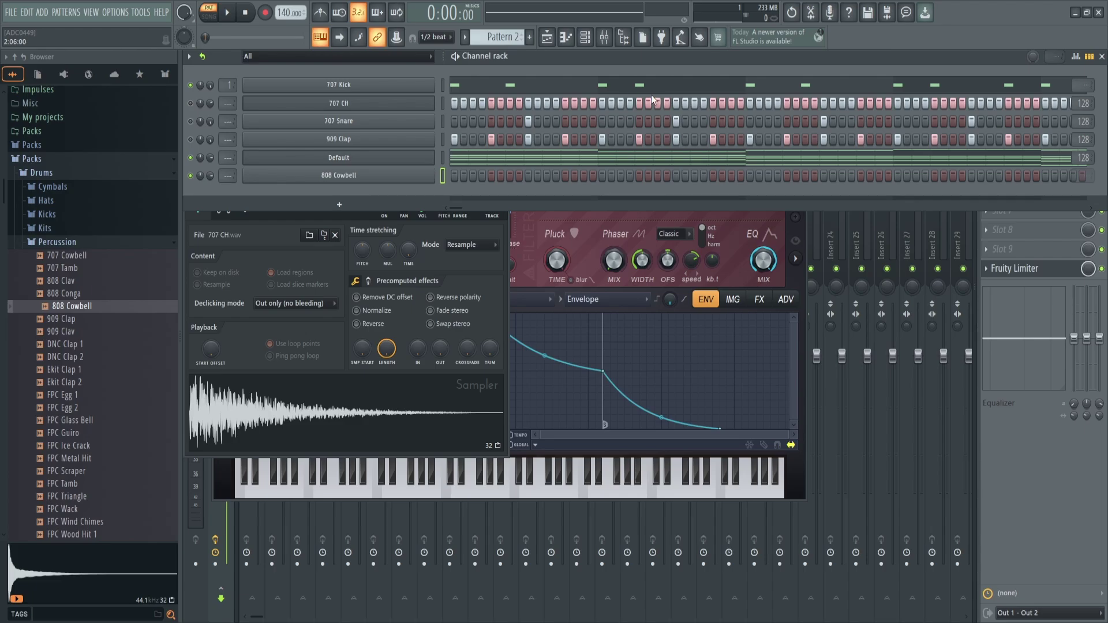
# - Clone the 707 Kick channel twice and delete the second clone
pyautogui.click(361, 85)
pyautogui.hotkey('alt', 'c')
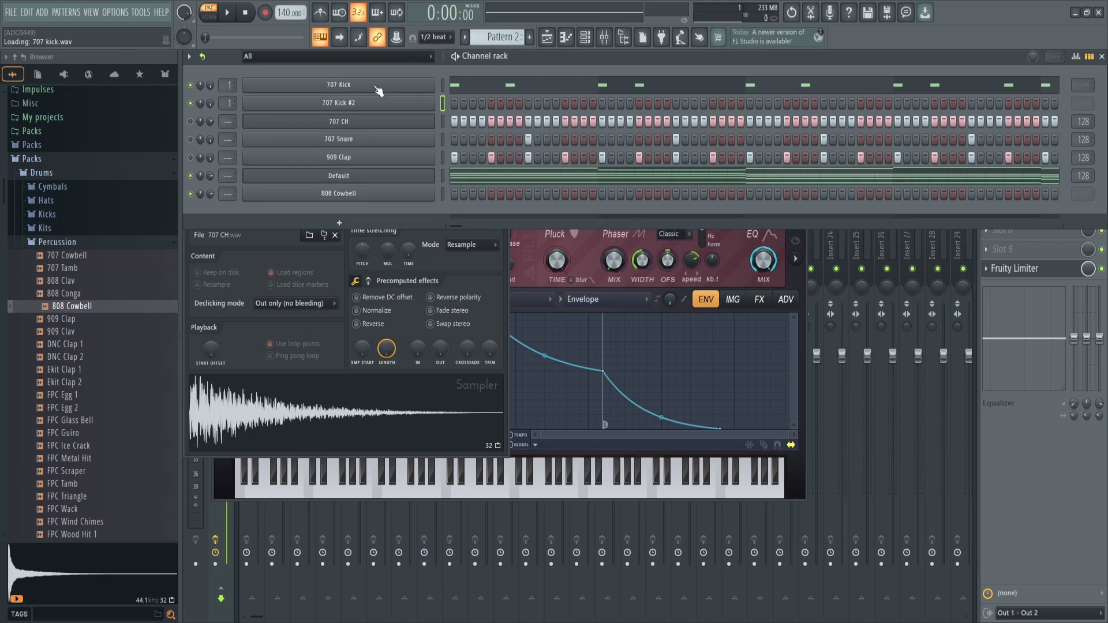
pyautogui.click(317, 85)
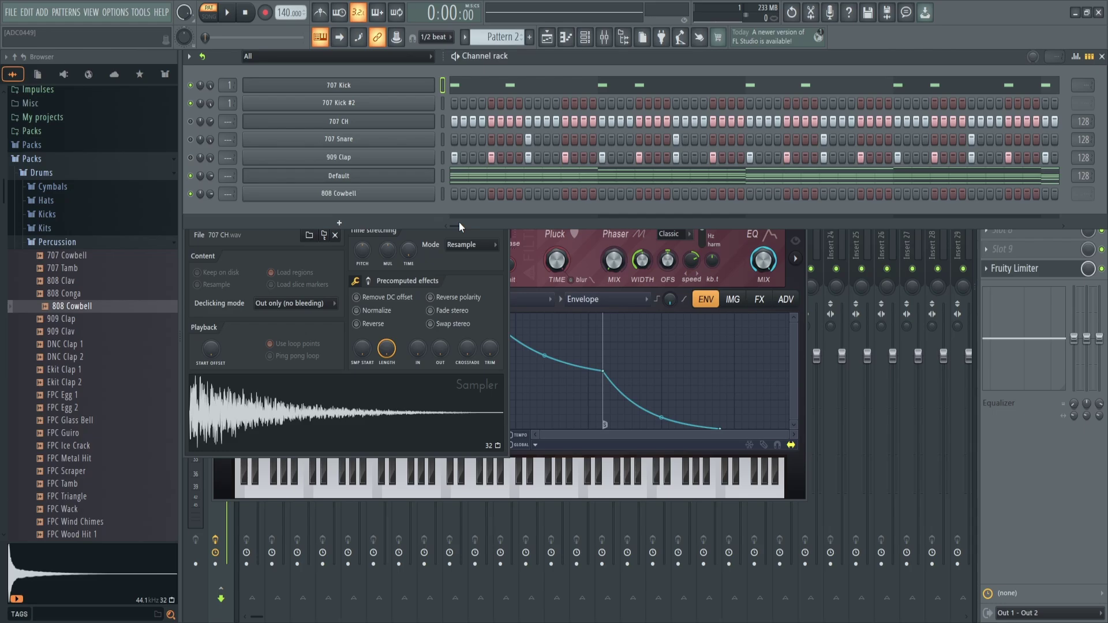
pyautogui.hotkey('alt', 'c')
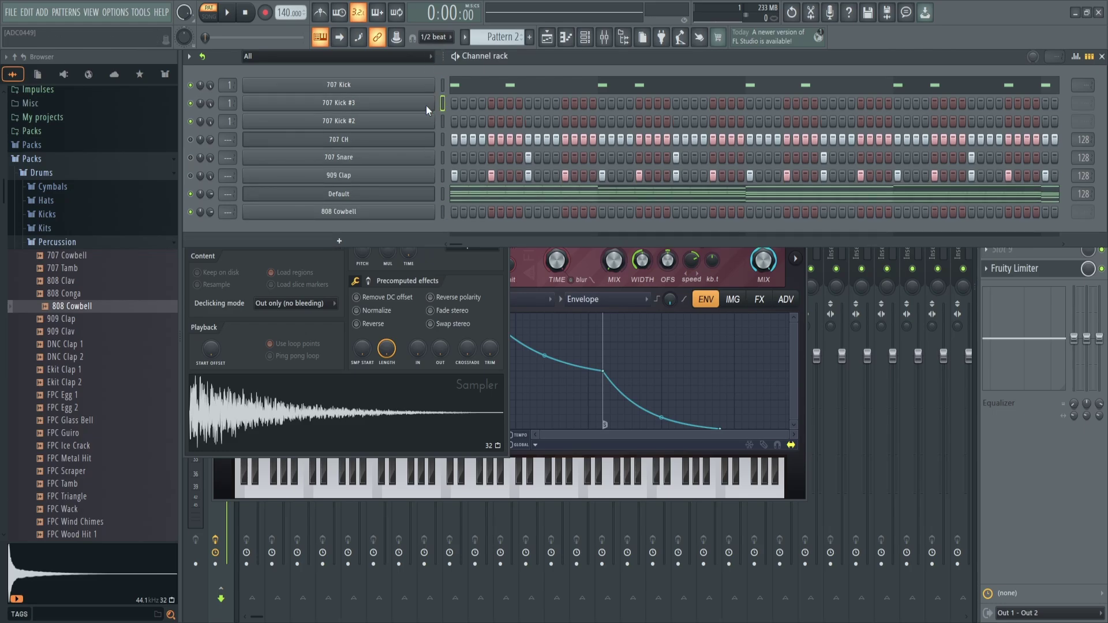
pyautogui.hotkey('alt', 'Delete')
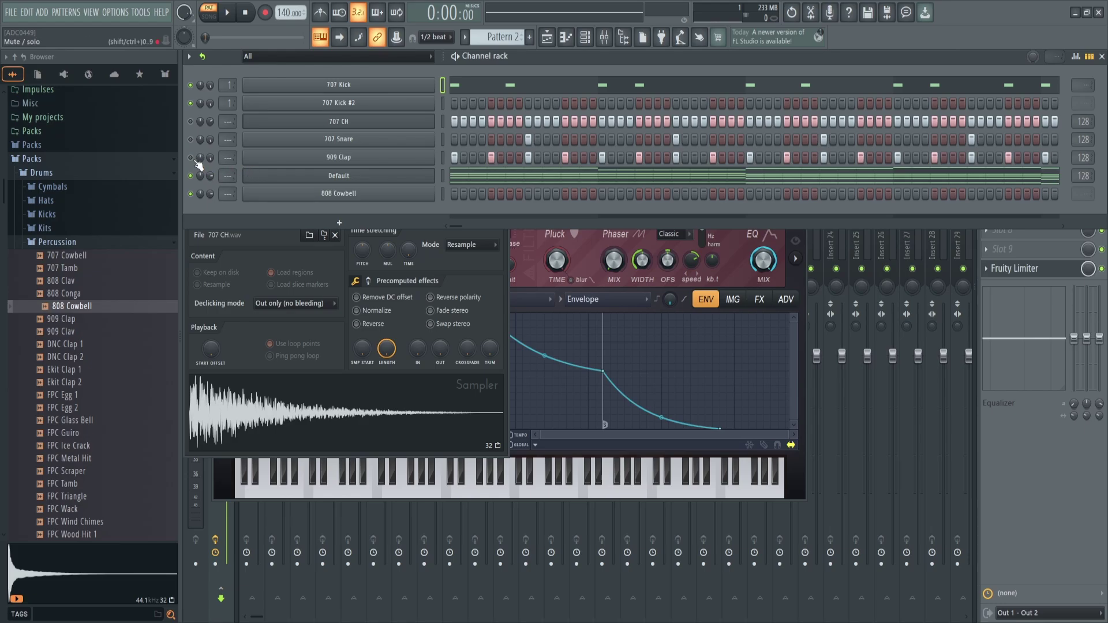
# - Unmute the 707 CH, 707 Snare and 909 Clap channels and play Pattern 2 while trying the main swing at 29% and 0%
pyautogui.moveTo(196, 161); pyautogui.dragTo(191, 121)
pyautogui.press('space')
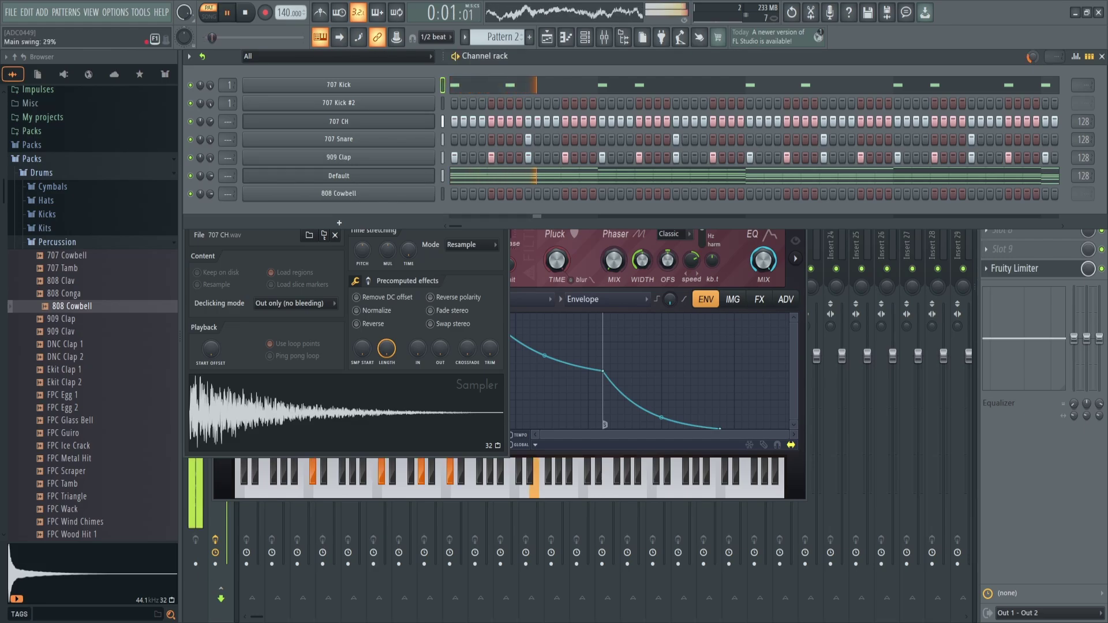
pyautogui.moveTo(215, 38); pyautogui.dragTo(259, 37)
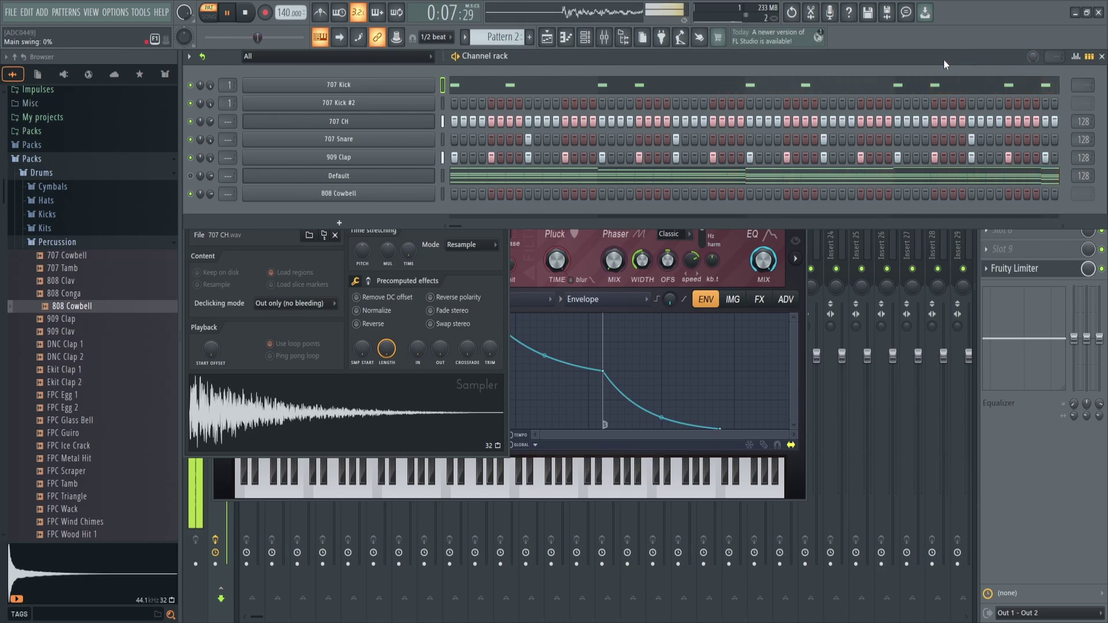
pyautogui.press('space')
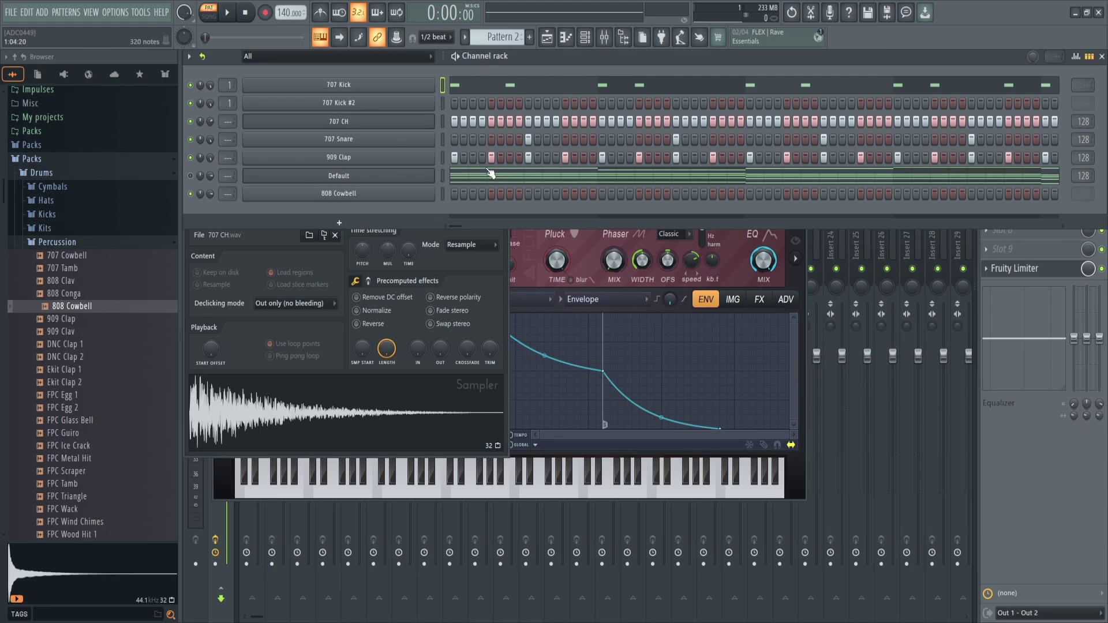
pyautogui.scroll(-8, 70, 272)
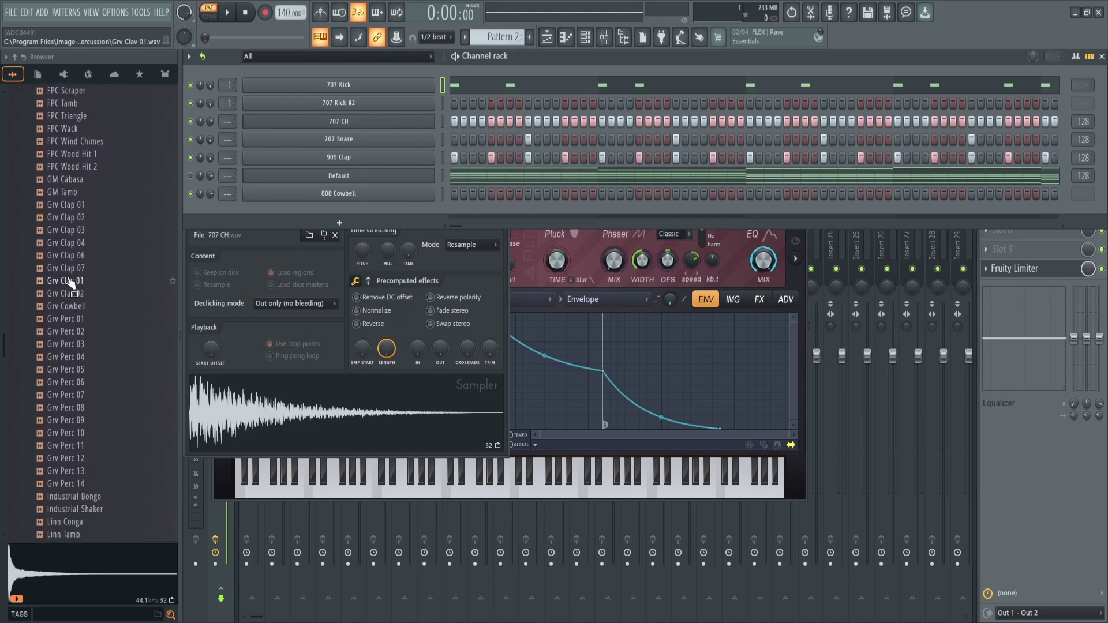
pyautogui.scroll(8, 69, 283)
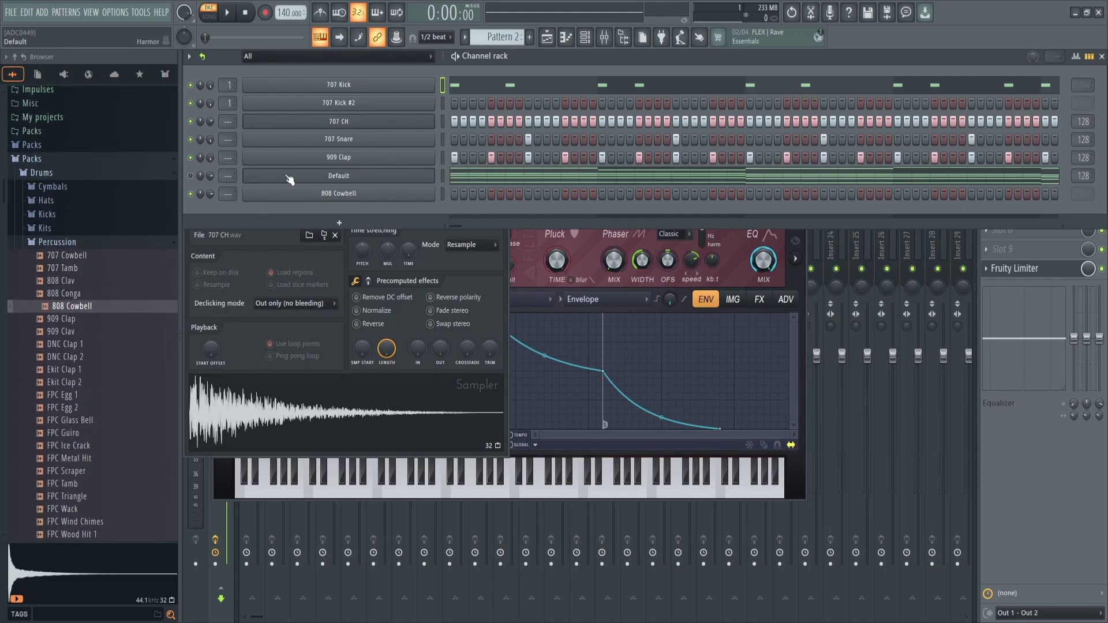